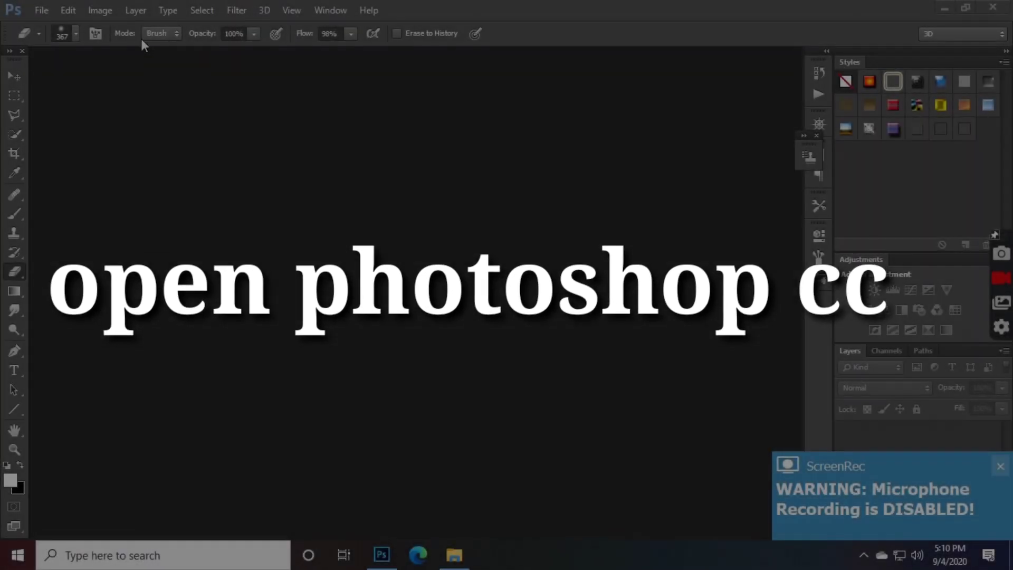
# Step: Open IMG_20200904_124703 from the Downloads > SHAREit > Redmi Note 8 Pro > photo folder
pyautogui.click(50, 13)
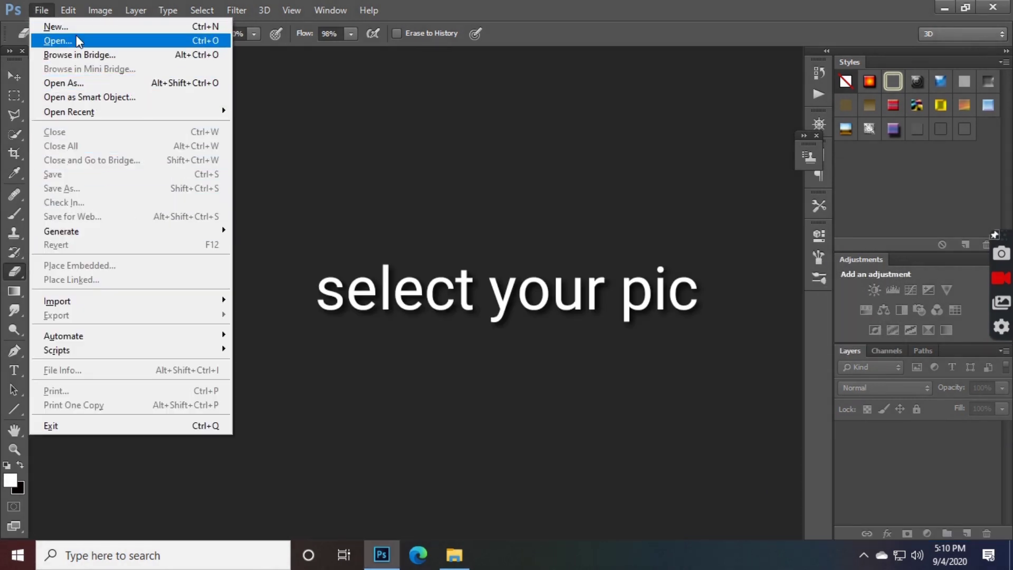
pyautogui.click(76, 40)
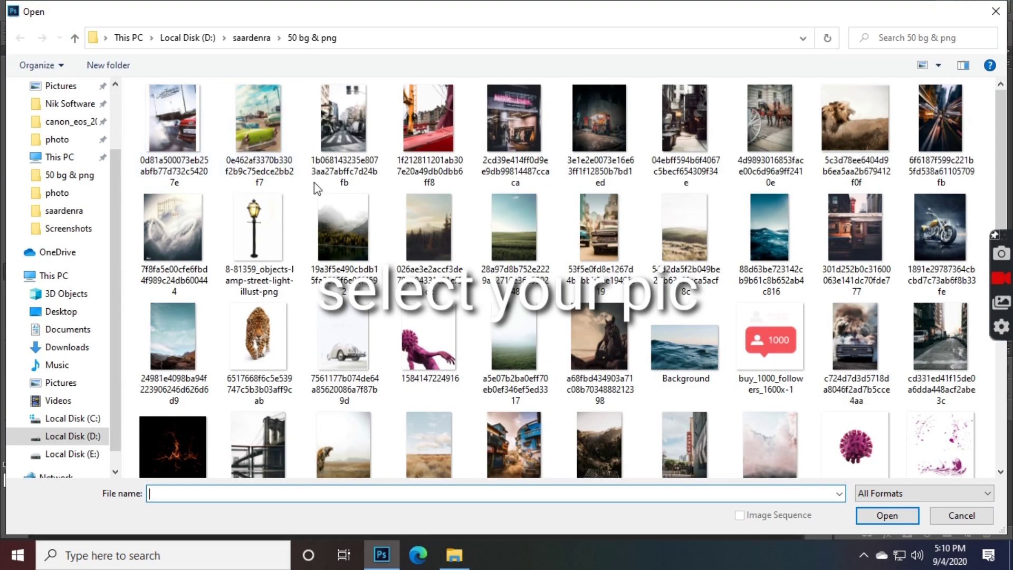
pyautogui.scroll(-5, 675, 255)
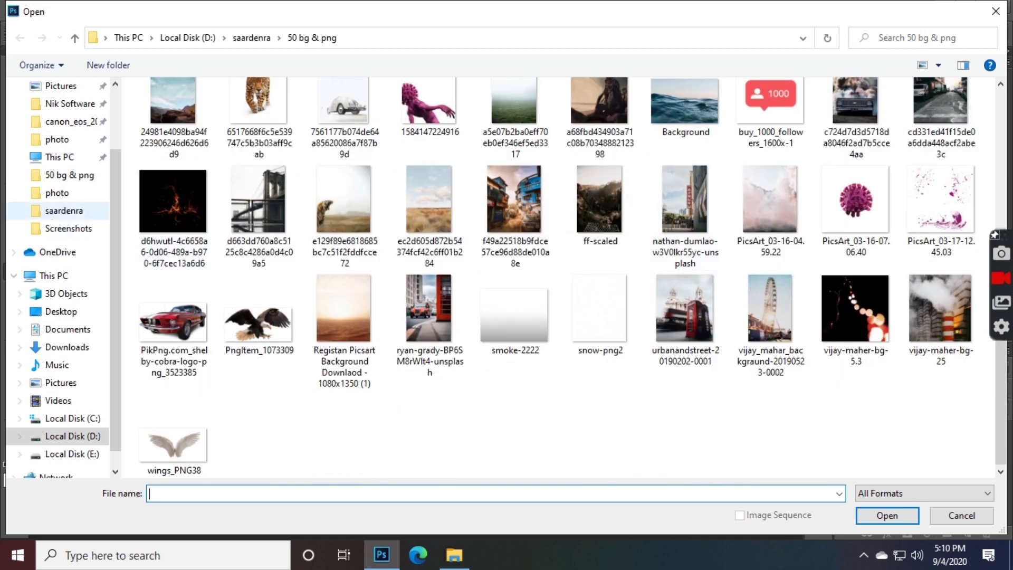
pyautogui.scroll(2, 52, 132)
pyautogui.scroll(1, 58, 122)
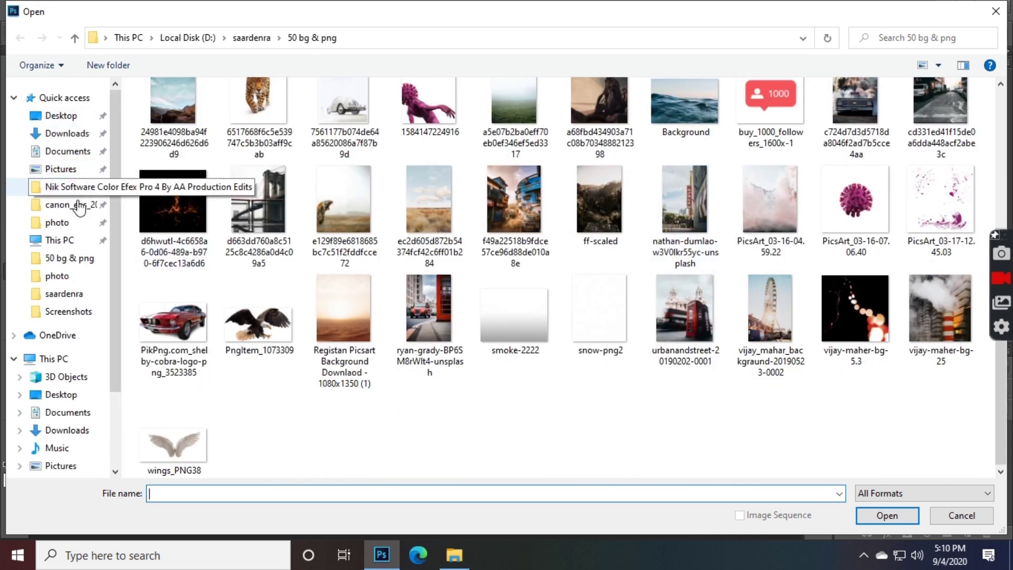
pyautogui.click(63, 223)
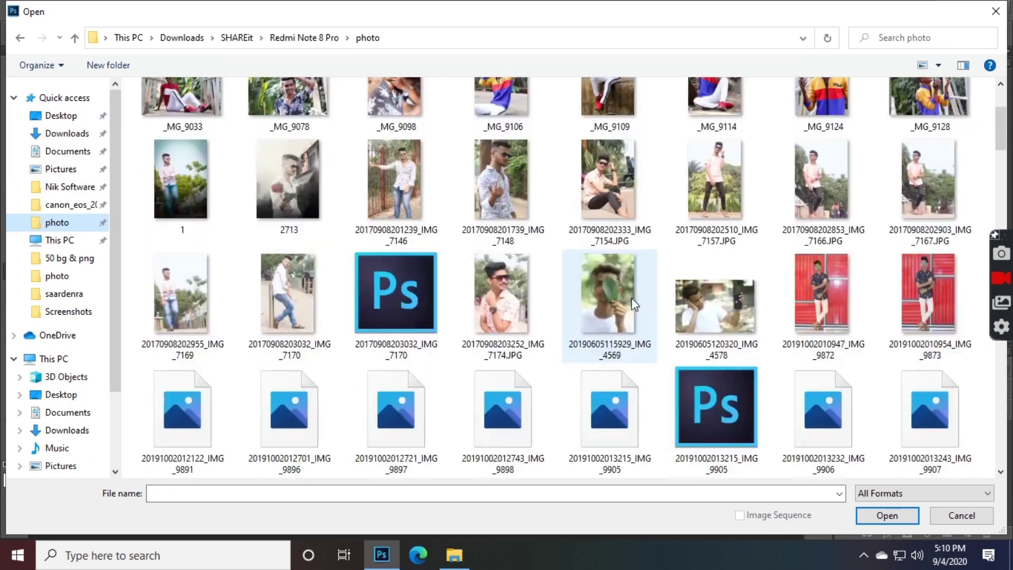
pyautogui.scroll(-4, 716, 282)
pyautogui.scroll(-2, 716, 283)
pyautogui.scroll(-2, 720, 283)
pyautogui.scroll(-1, 723, 282)
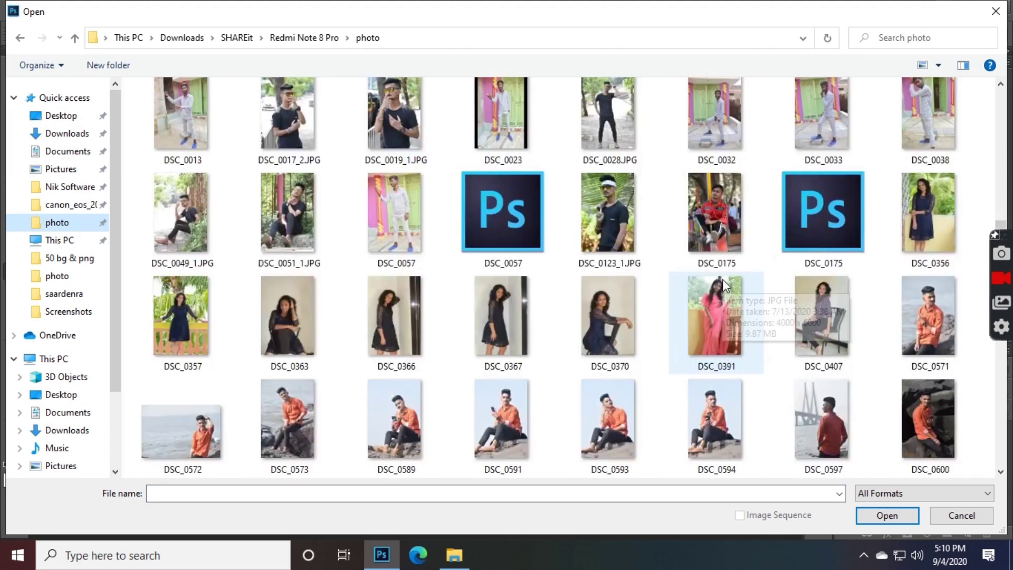
pyautogui.scroll(-2, 723, 278)
pyautogui.scroll(-4, 723, 275)
pyautogui.scroll(-2, 721, 269)
pyautogui.scroll(-2, 720, 263)
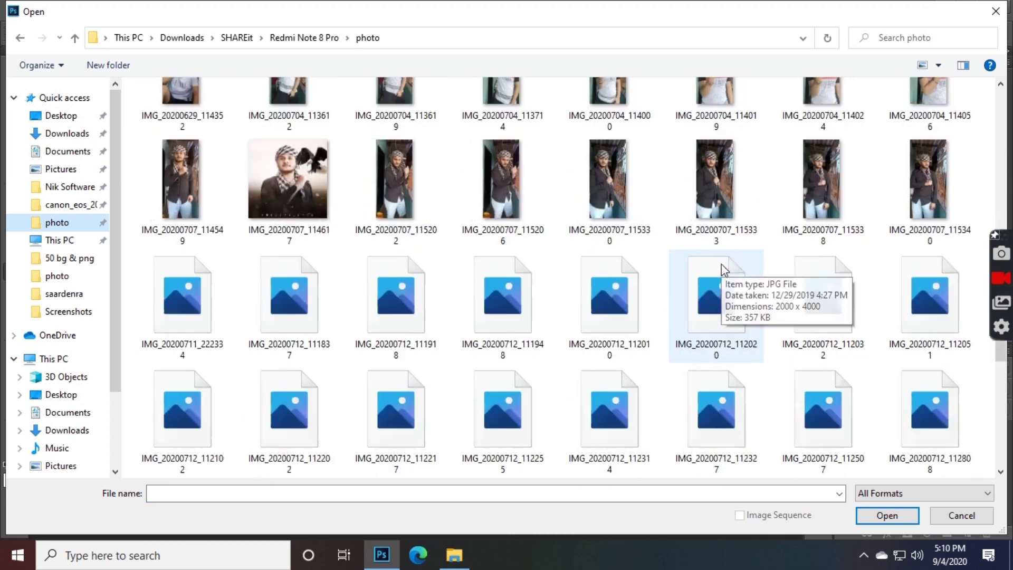
pyautogui.scroll(-3, 721, 264)
pyautogui.scroll(-2, 723, 266)
pyautogui.scroll(-2, 718, 227)
pyautogui.scroll(2, 716, 195)
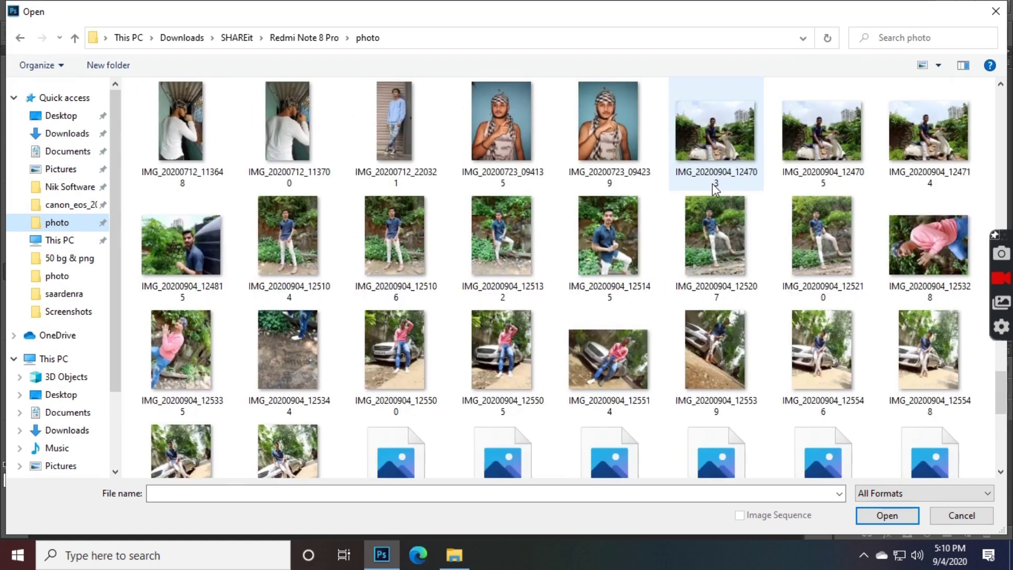
pyautogui.click(715, 156)
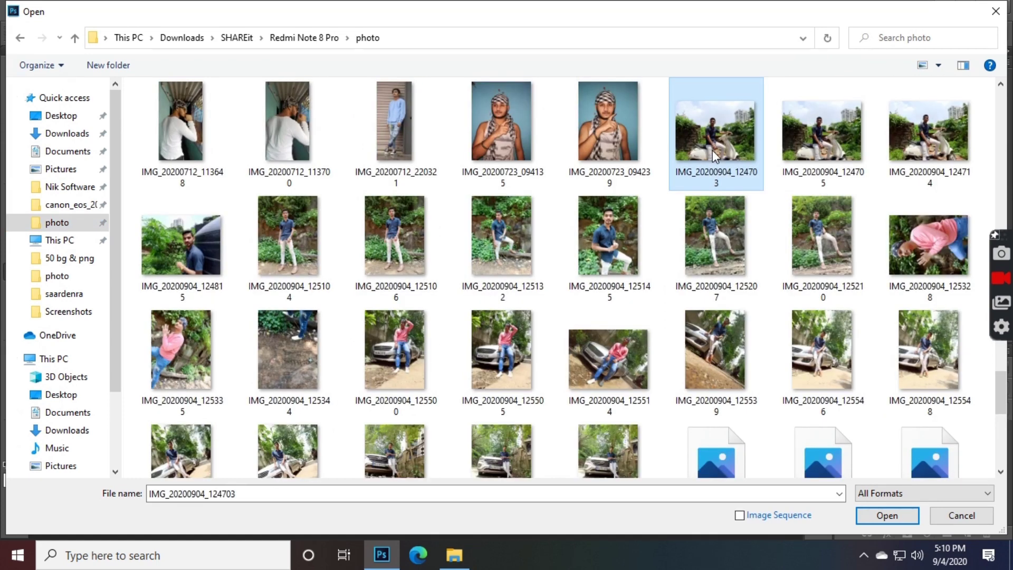
pyautogui.doubleClick(713, 155)
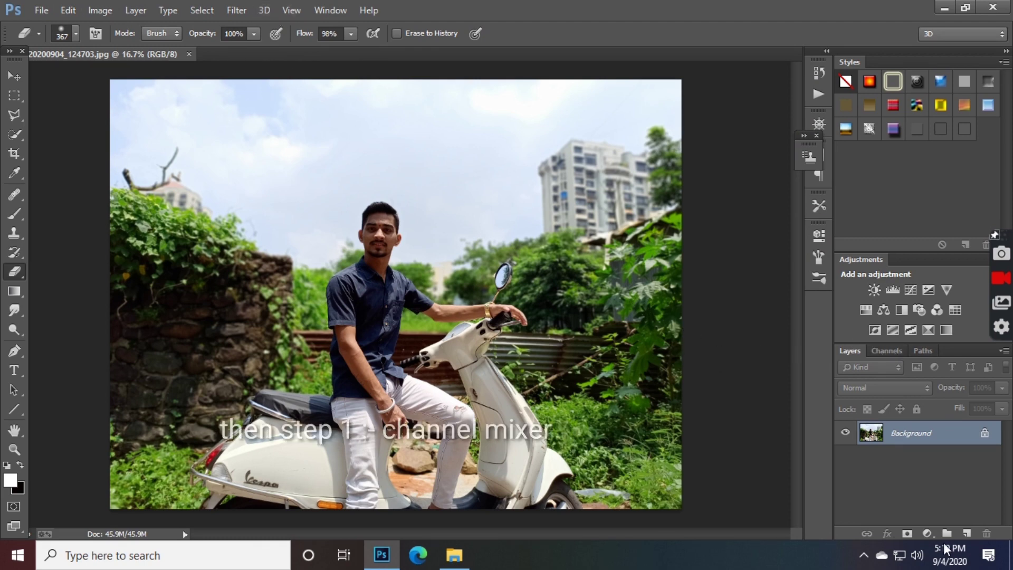
# Step: Add a Channel Mixer layer using the Black & White Infrared preset, blended in Lighten mode
pyautogui.click(927, 533)
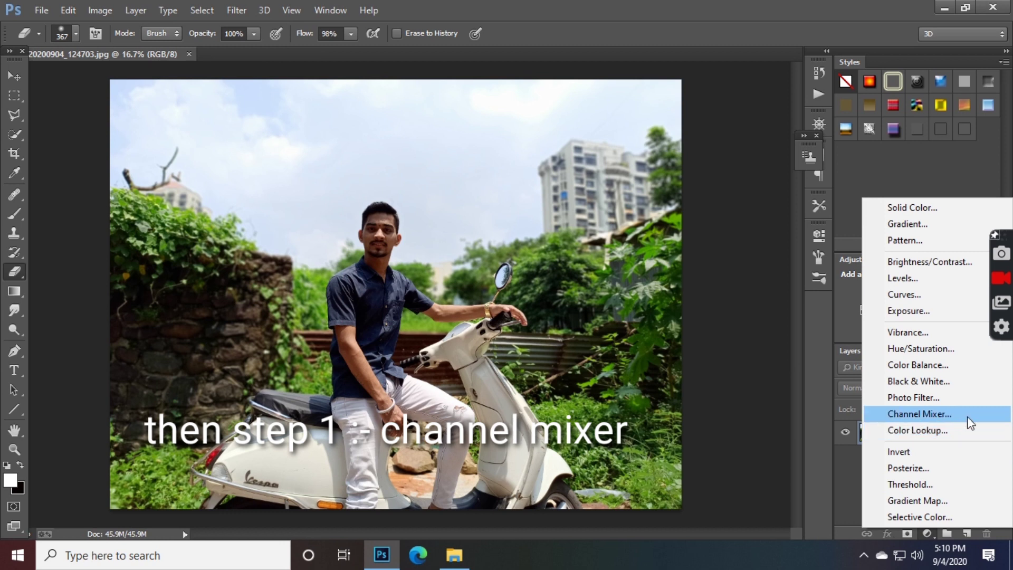
pyautogui.click(913, 416)
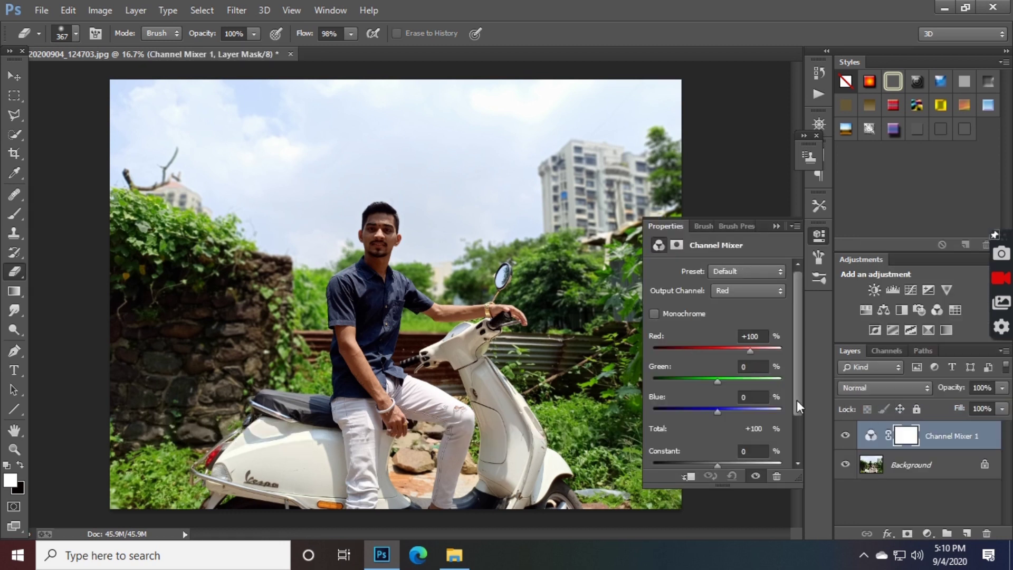
pyautogui.click(741, 292)
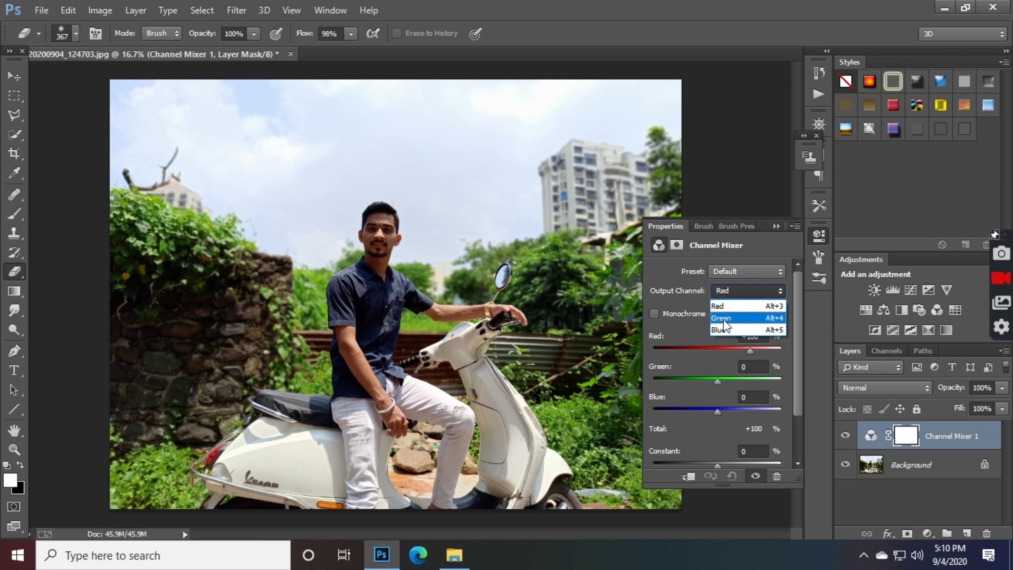
pyautogui.click(737, 320)
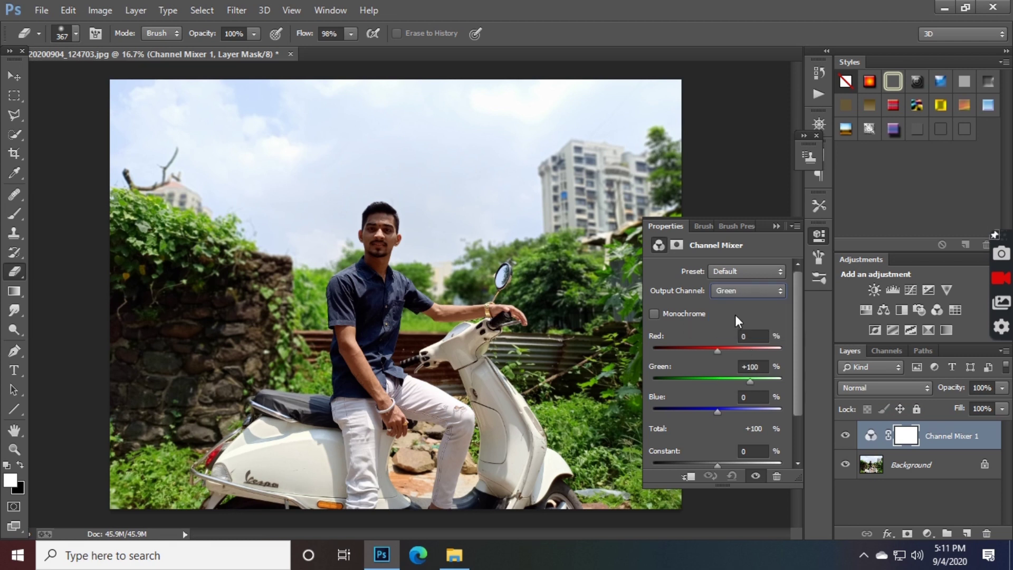
pyautogui.click(735, 270)
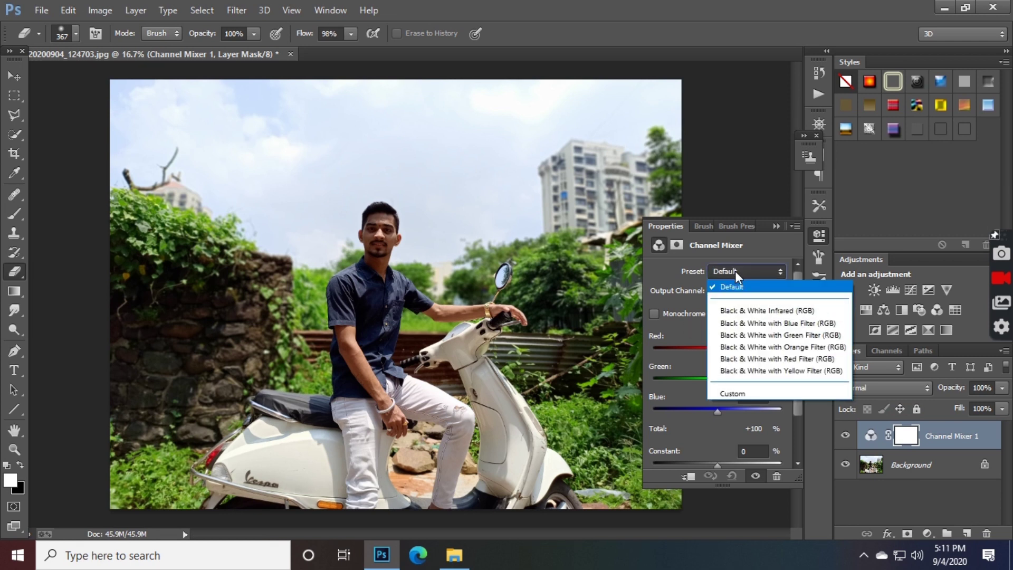
pyautogui.click(815, 312)
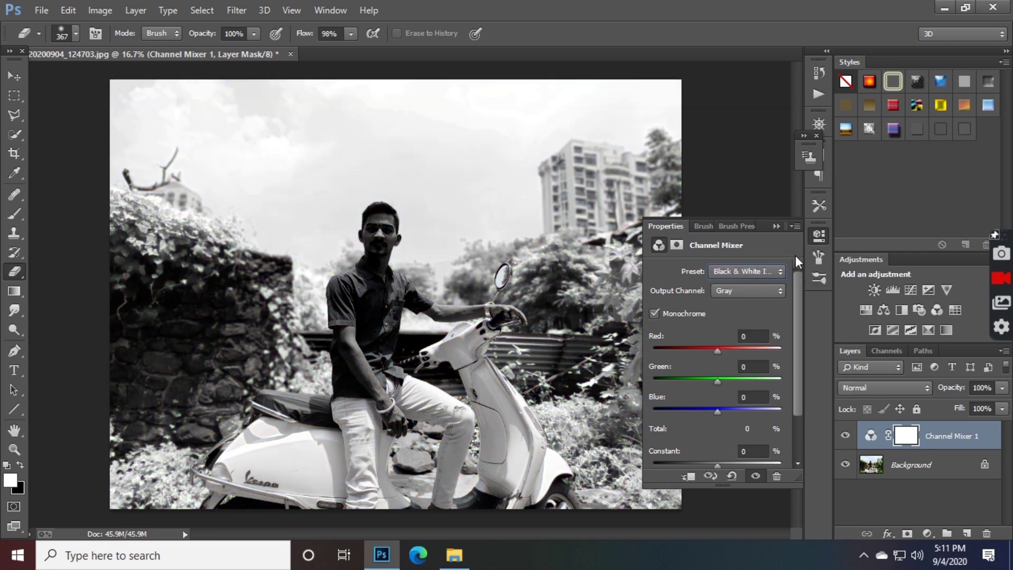
pyautogui.click(775, 226)
pyautogui.click(873, 389)
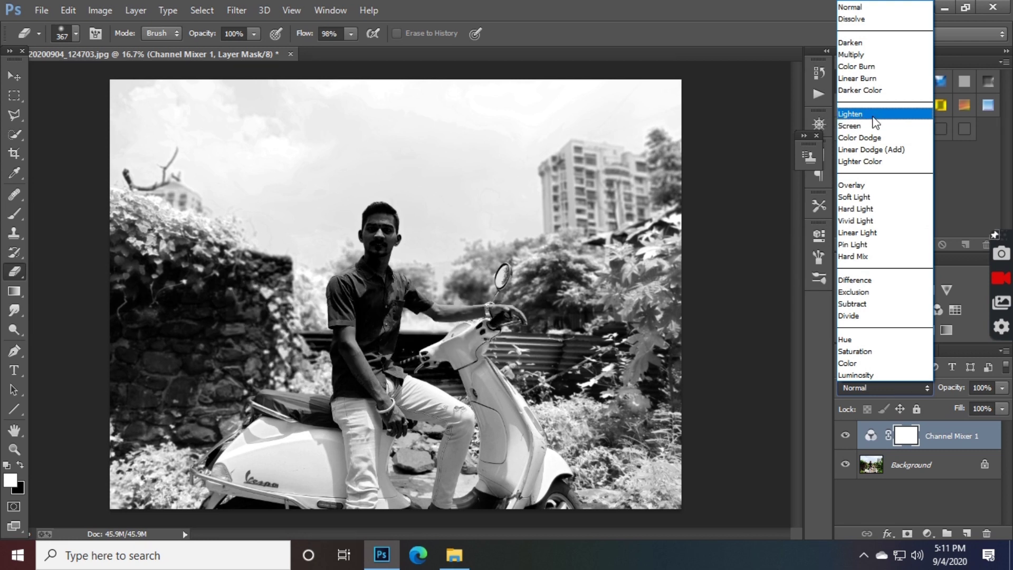
pyautogui.click(871, 115)
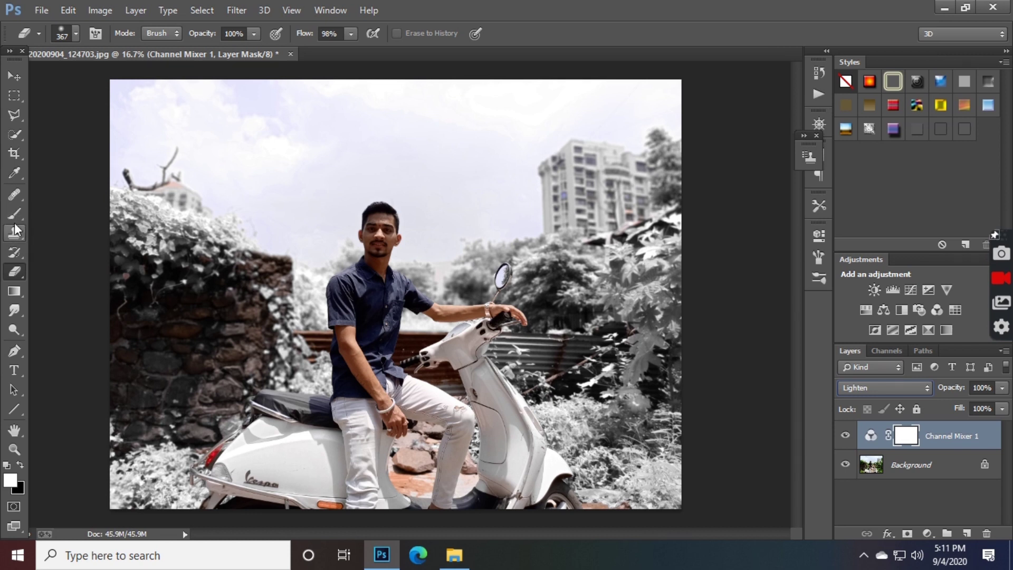
# Step: Select the Brush tool with black as the foreground colour
pyautogui.click(17, 215)
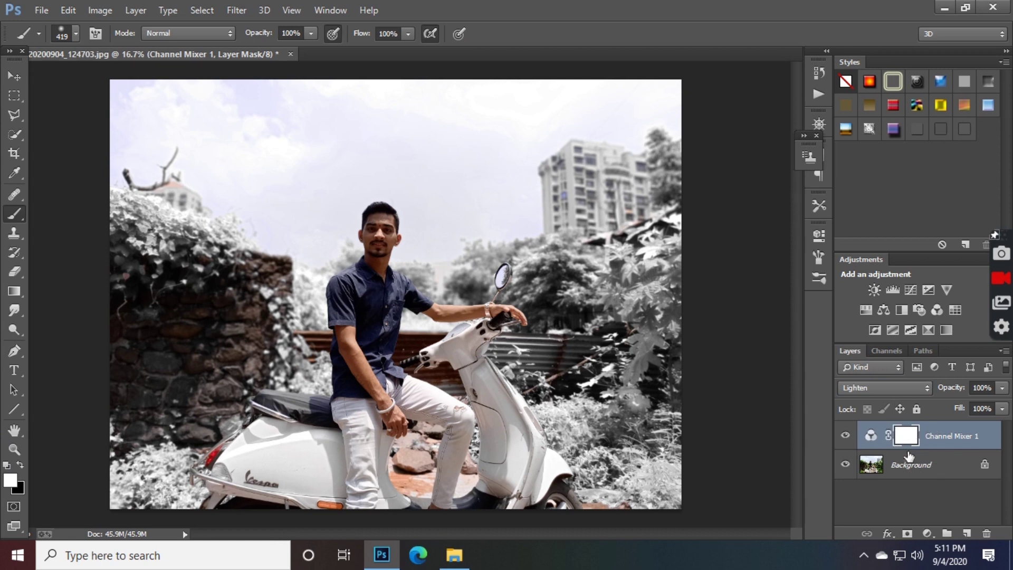
pyautogui.click(19, 465)
pyautogui.click(9, 479)
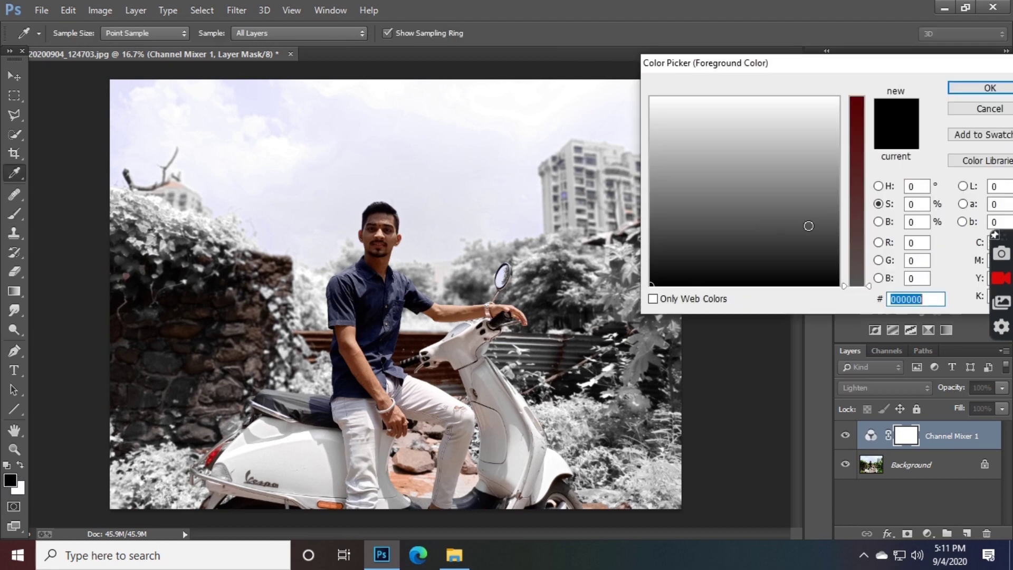
pyautogui.click(651, 284)
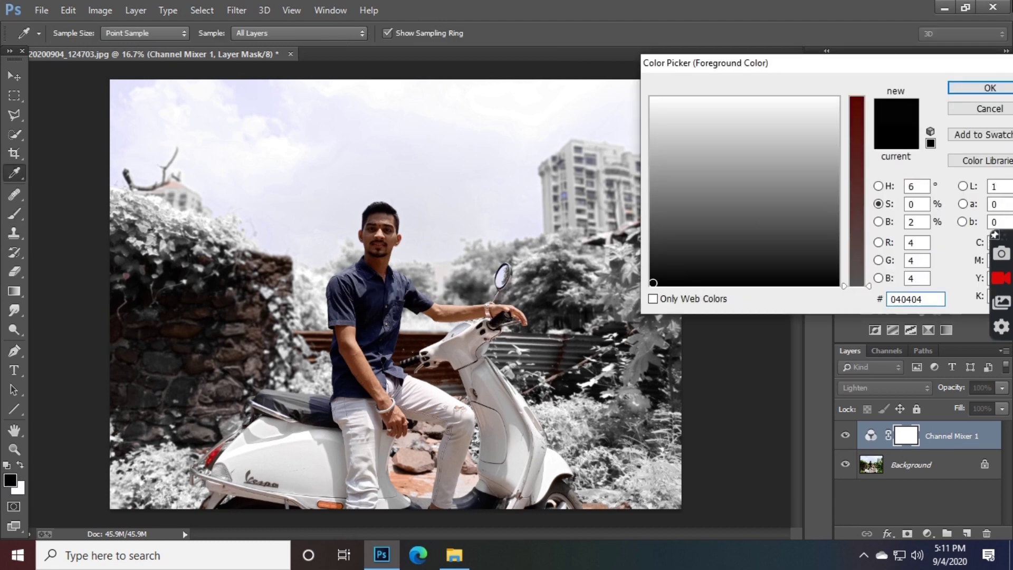
pyautogui.click(981, 89)
pyautogui.press('b')
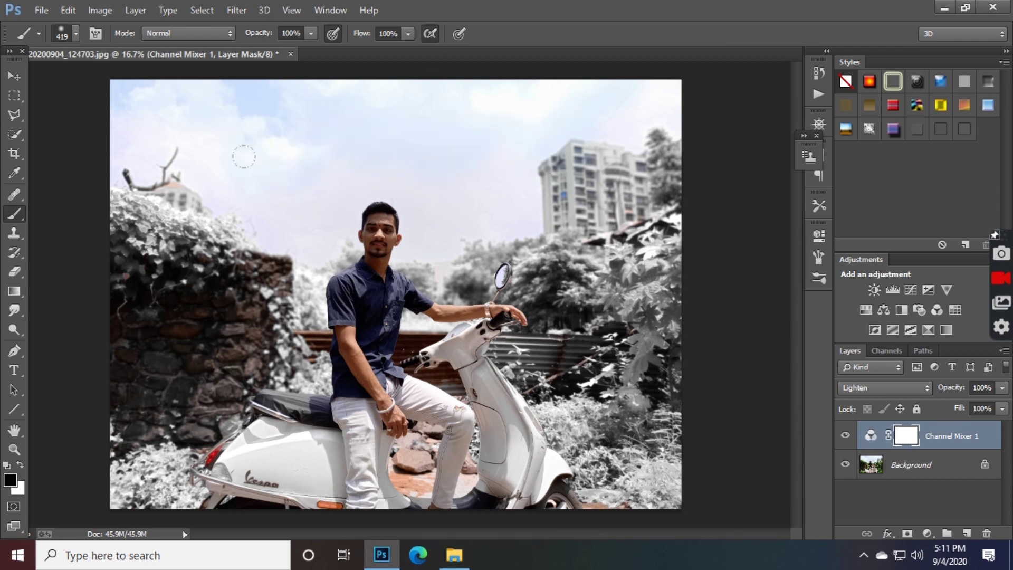
# Step: Paint the Channel Mixer mask black over the sky and building, then restore white foreground
pyautogui.moveTo(200, 164); pyautogui.dragTo(186, 165)
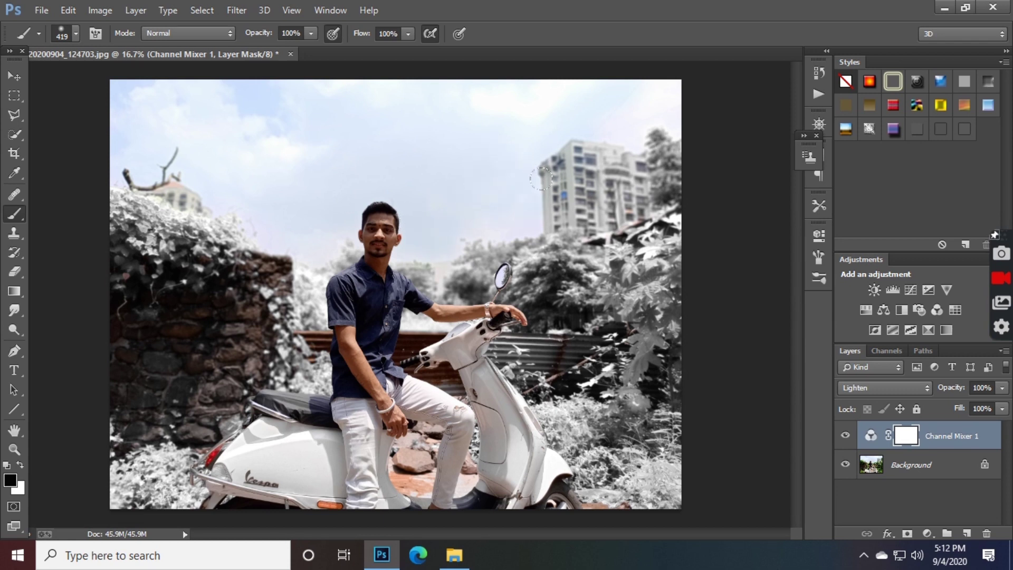
pyautogui.moveTo(569, 186); pyautogui.dragTo(600, 182)
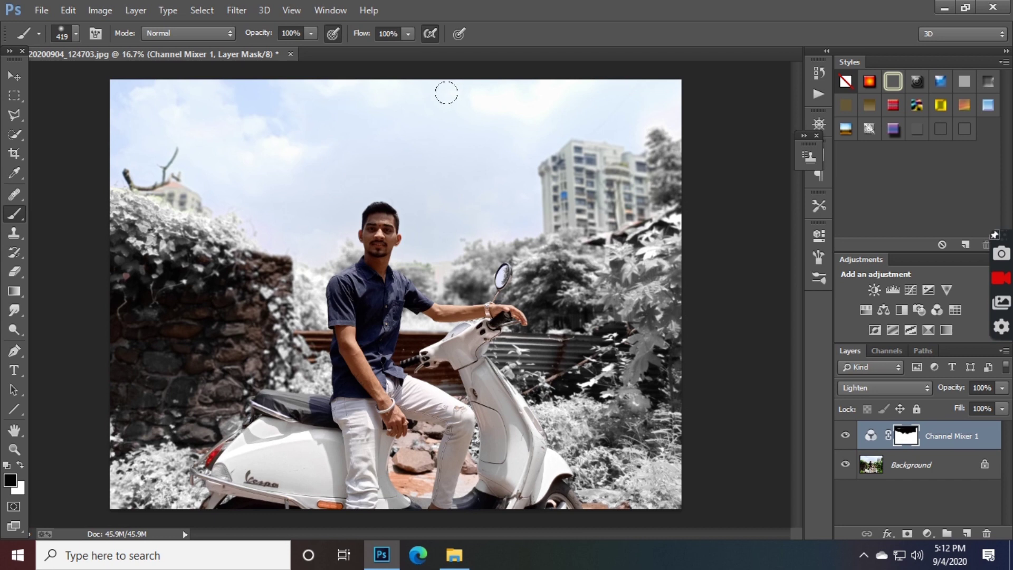
pyautogui.click(499, 144)
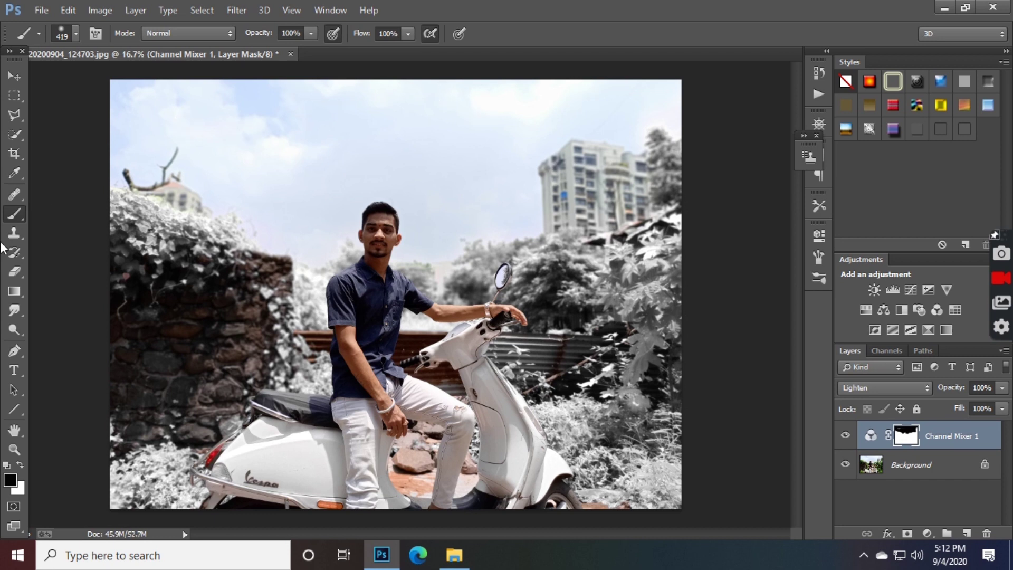
pyautogui.click(18, 464)
pyautogui.click(928, 534)
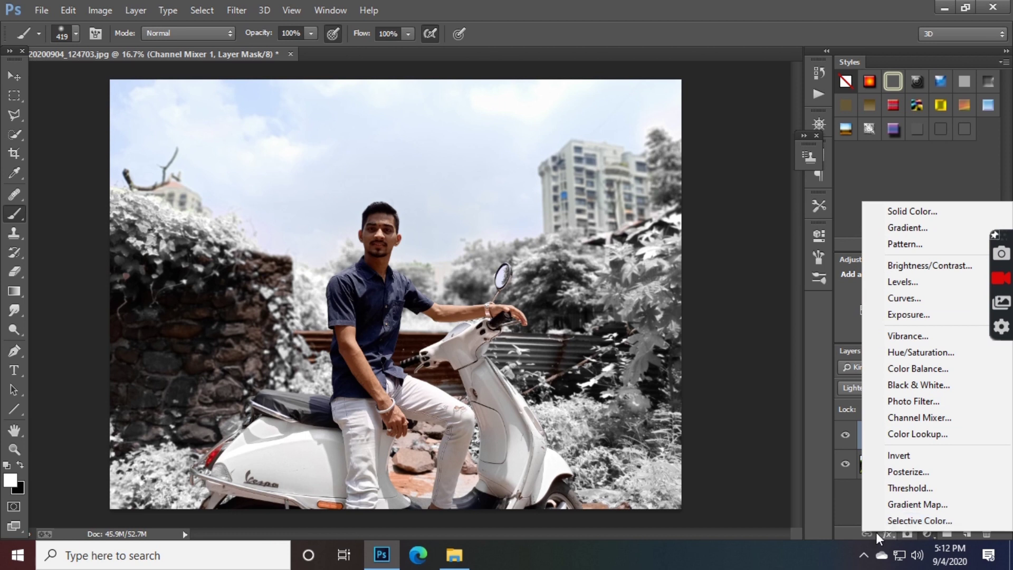
# Step: Add a Selective Color adjustment layer blended in Screen mode at 50% opacity
pyautogui.click(939, 520)
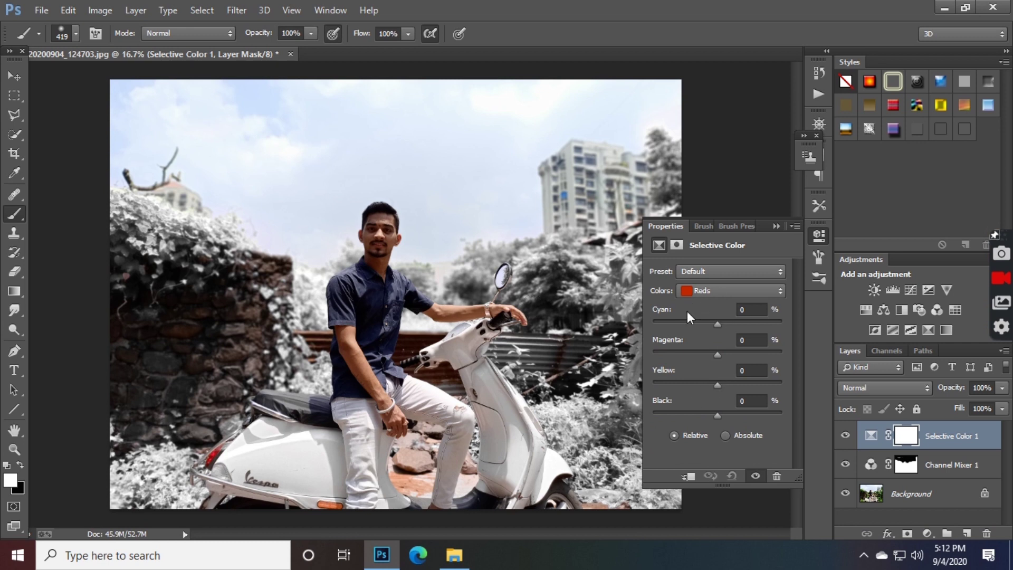
pyautogui.click(891, 388)
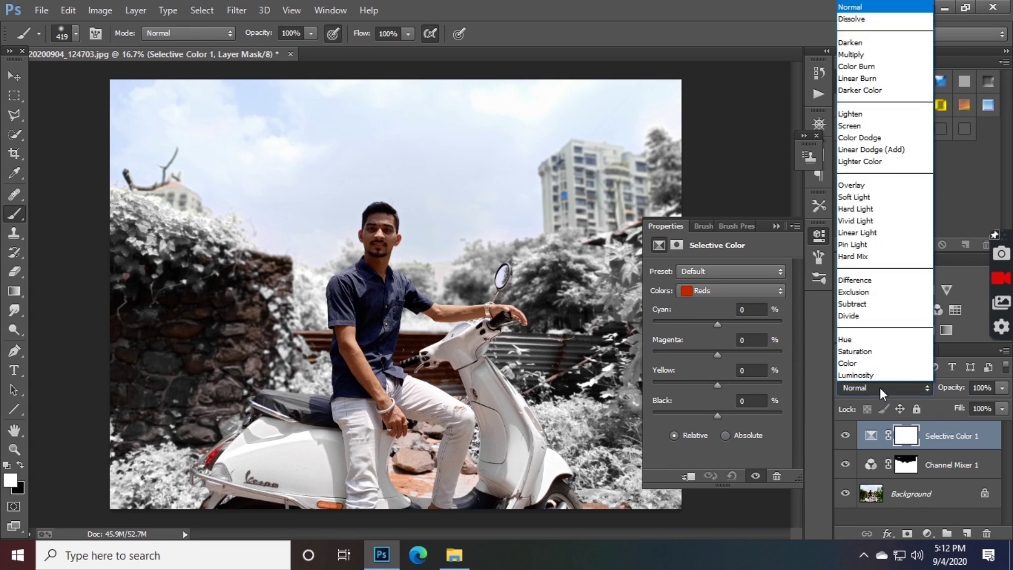
pyautogui.click(897, 126)
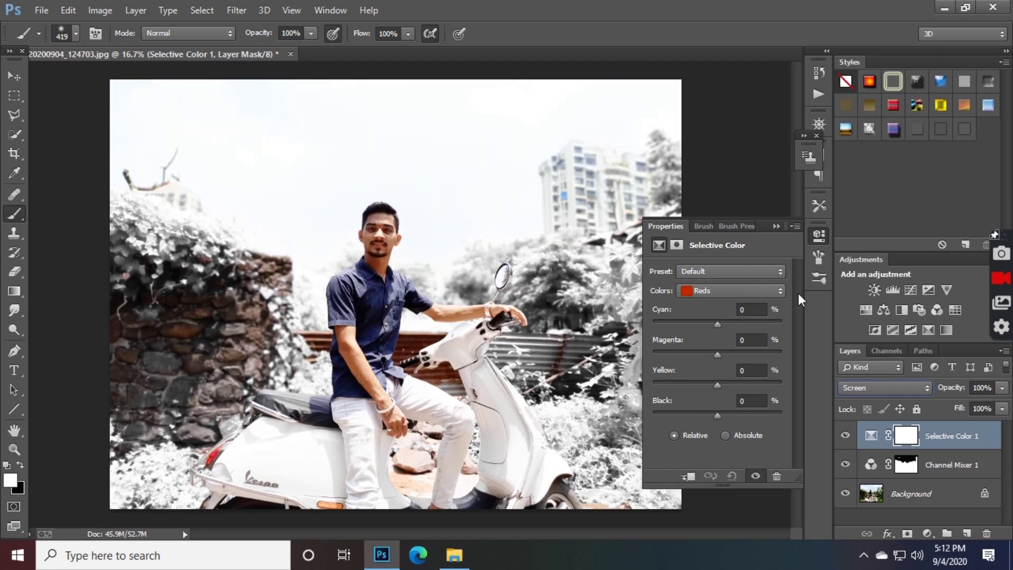
pyautogui.click(1000, 391)
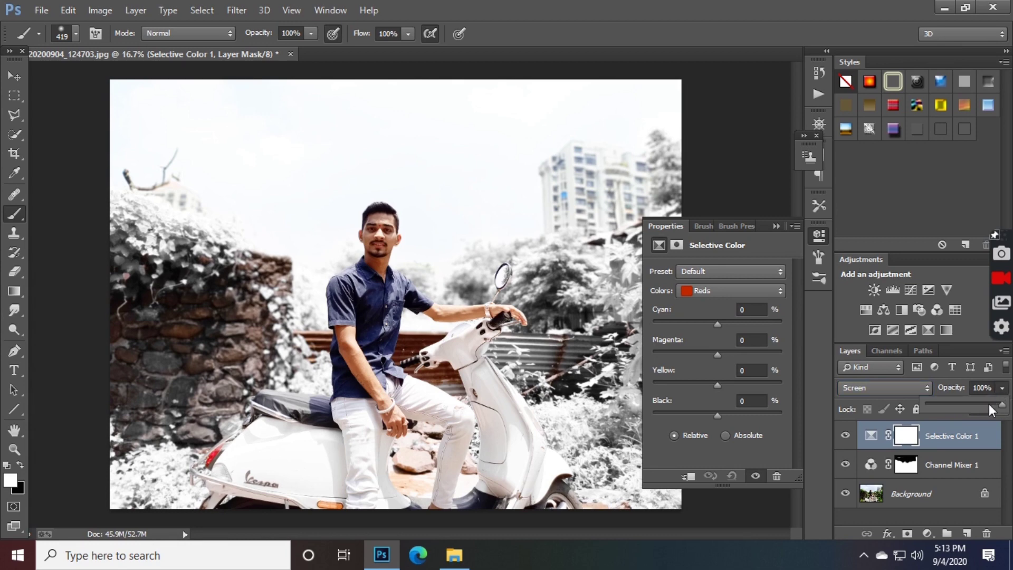
pyautogui.click(990, 389)
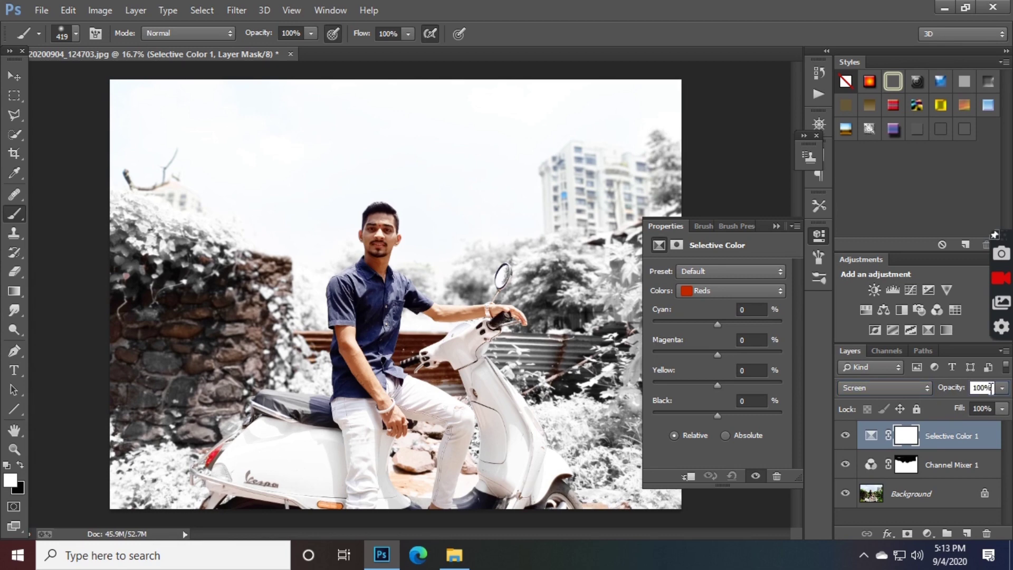
pyautogui.write('1')
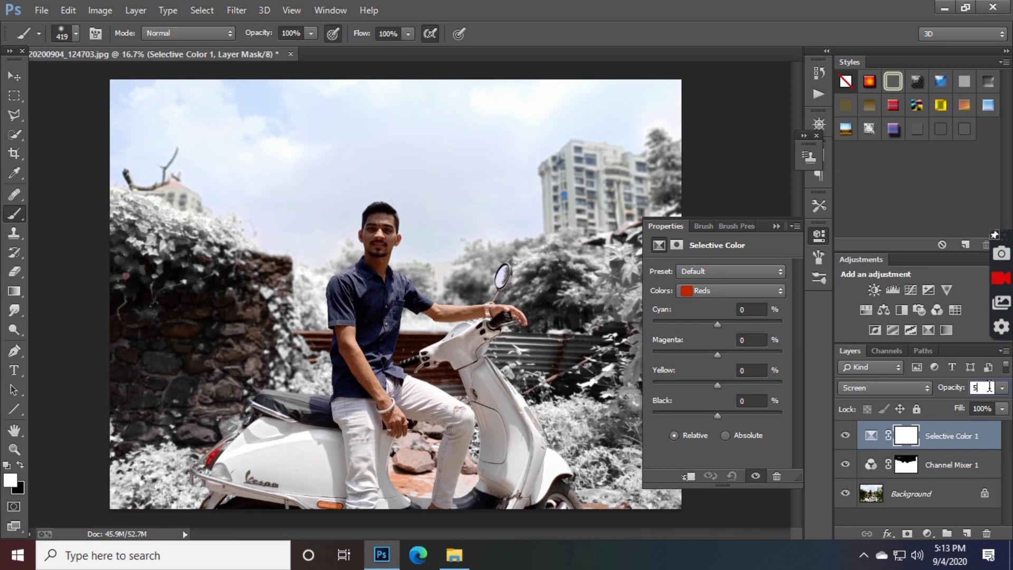
pyautogui.write('0')
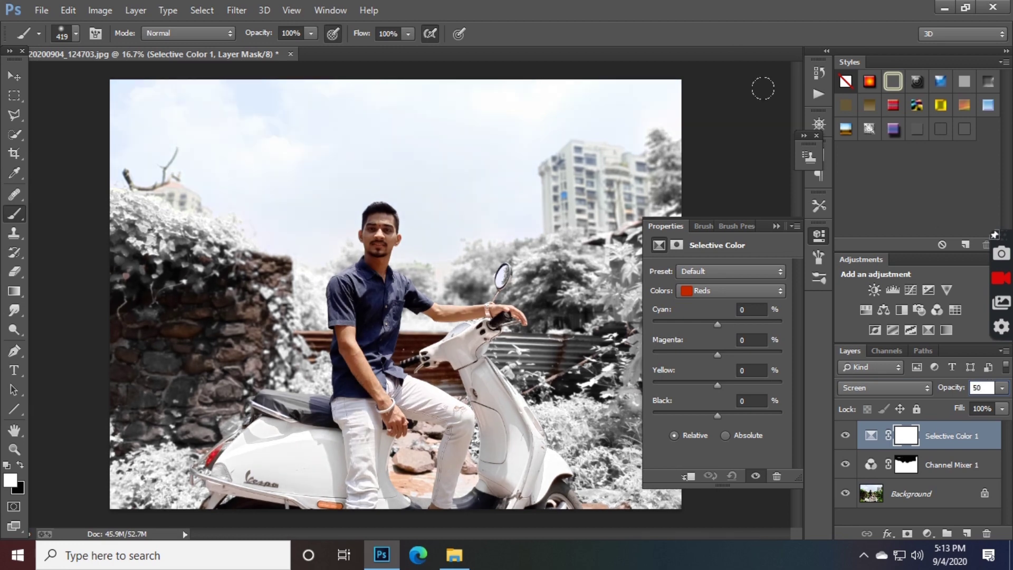
pyautogui.click(776, 227)
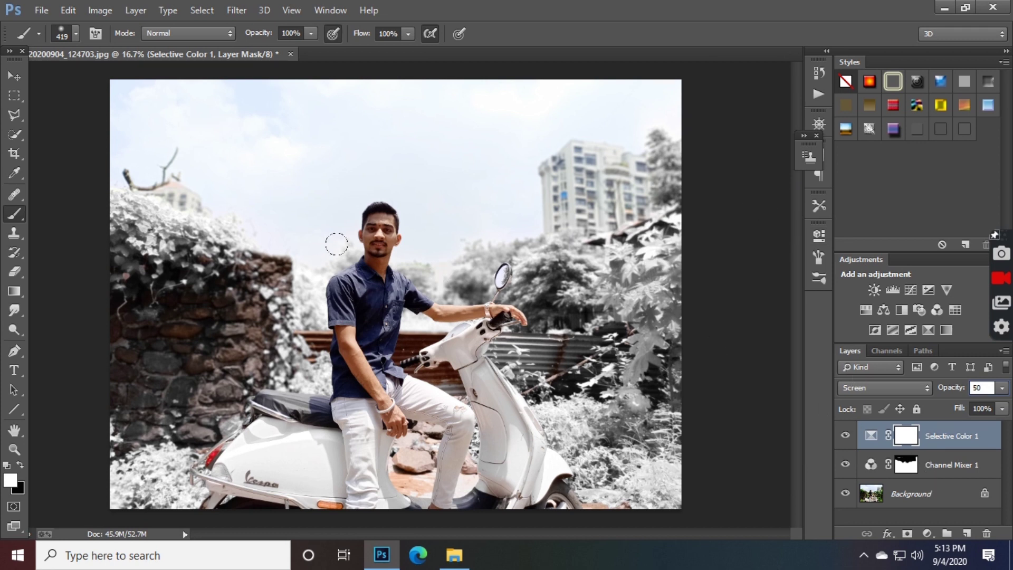
# Step: Place snow-png2 from the 50 bg & png folder as an embedded image
pyautogui.click(41, 11)
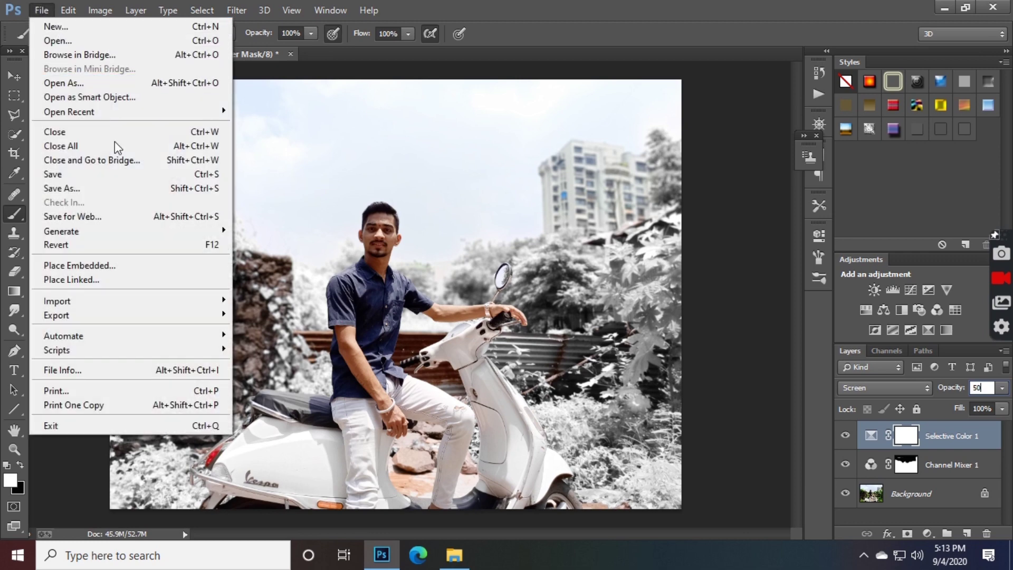
pyautogui.click(162, 266)
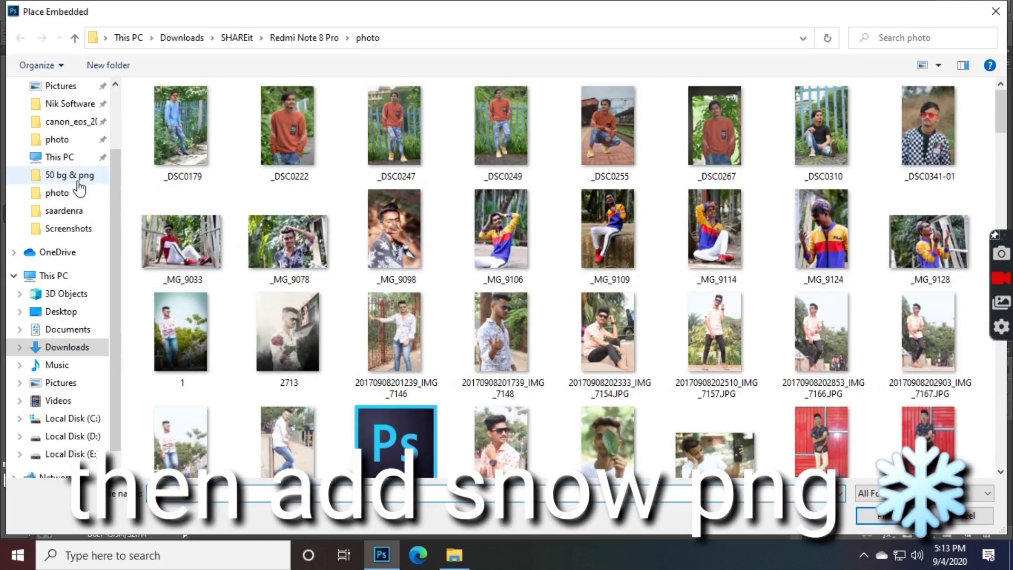
pyautogui.click(79, 182)
pyautogui.scroll(-5, 596, 343)
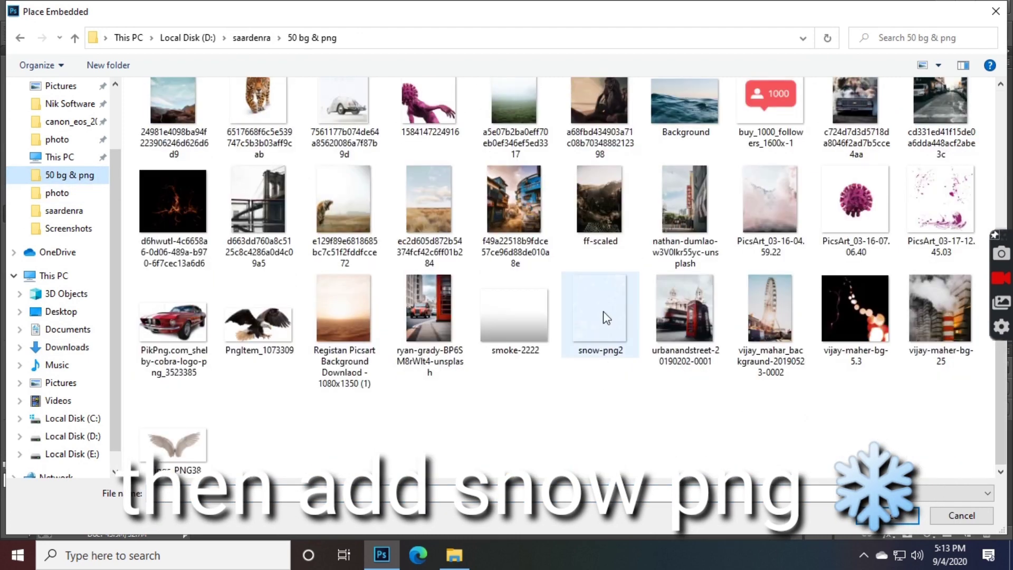
pyautogui.click(588, 352)
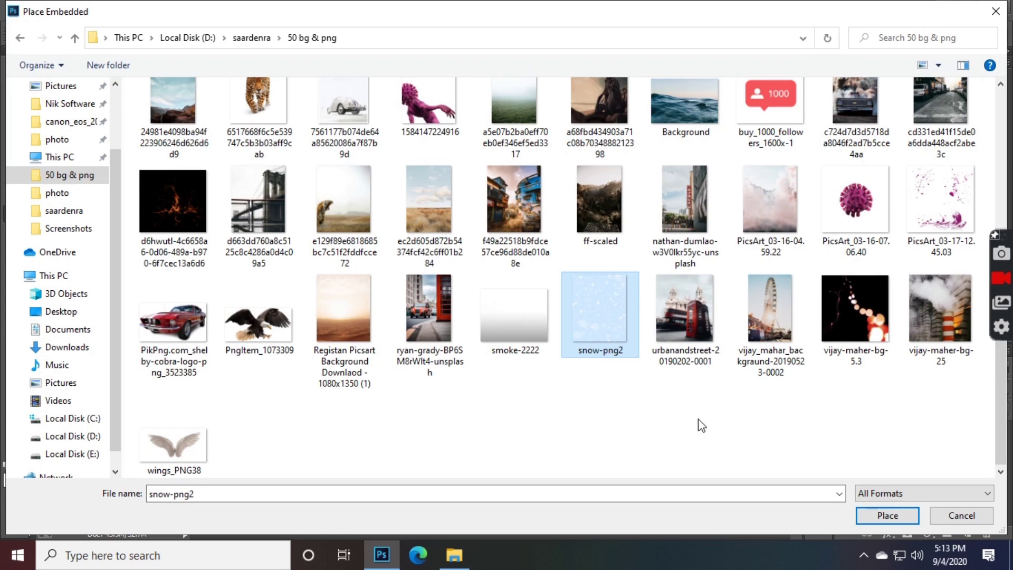
pyautogui.click(891, 515)
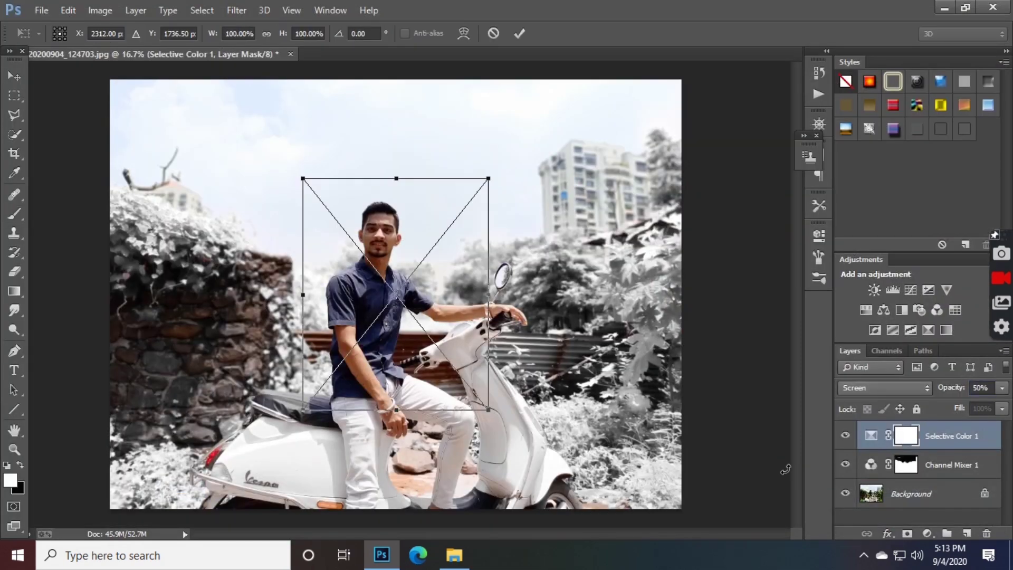
# Step: Rotate the snow overlay to exactly 90° and commit the placement
pyautogui.moveTo(497, 165); pyautogui.dragTo(525, 400)
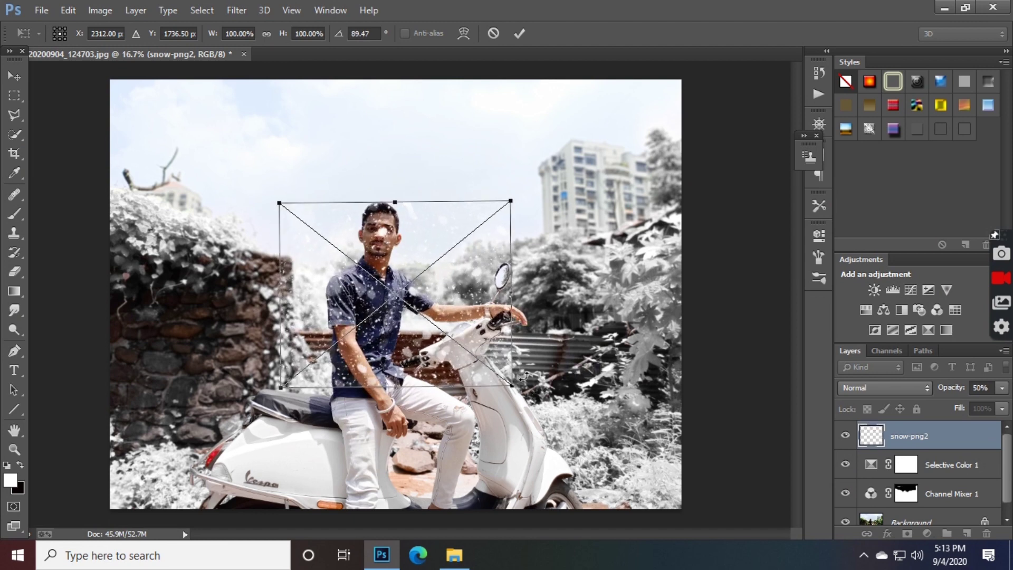
pyautogui.click(380, 32)
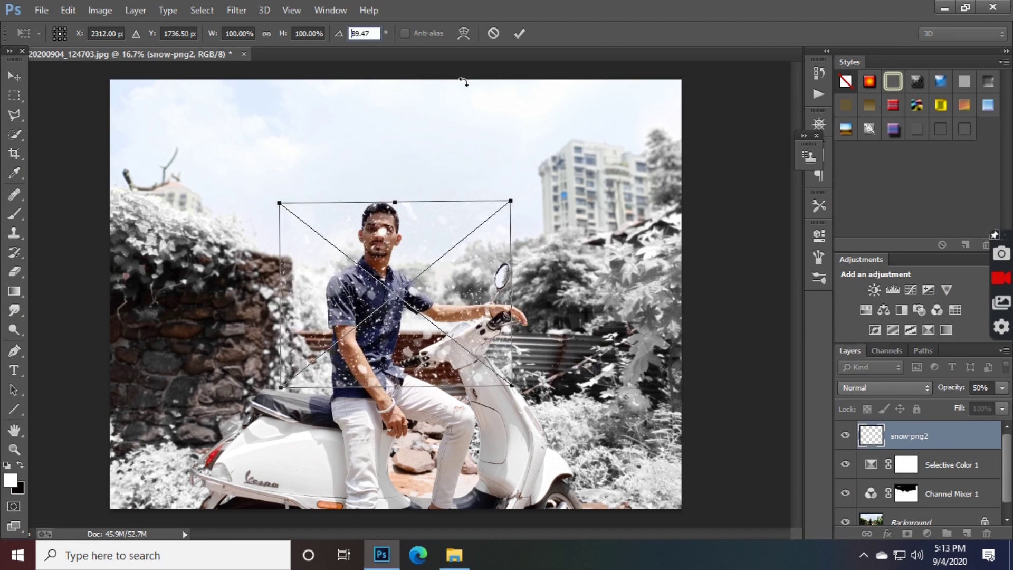
pyautogui.write('90')
pyautogui.press('Return')
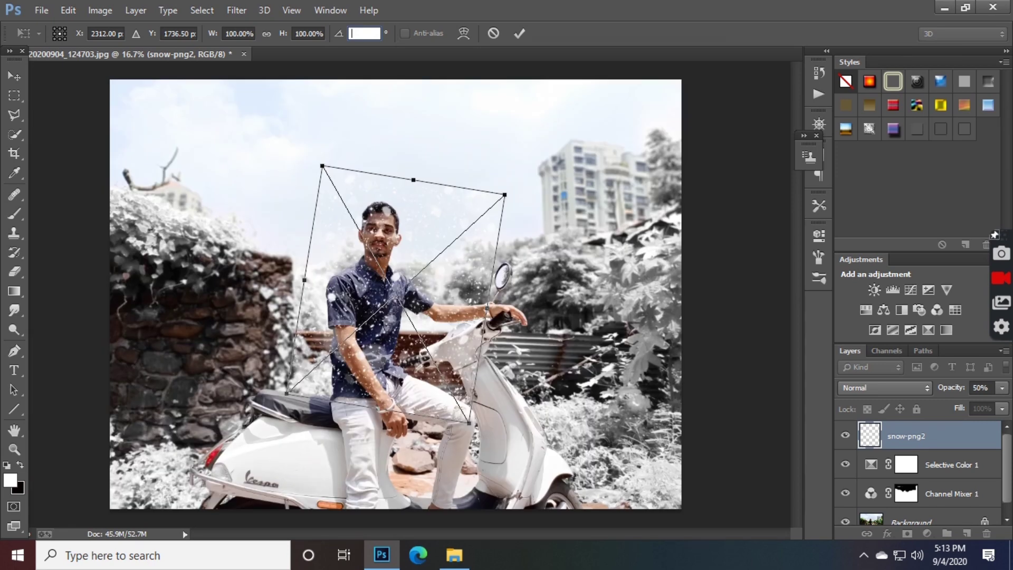
pyautogui.write('90')
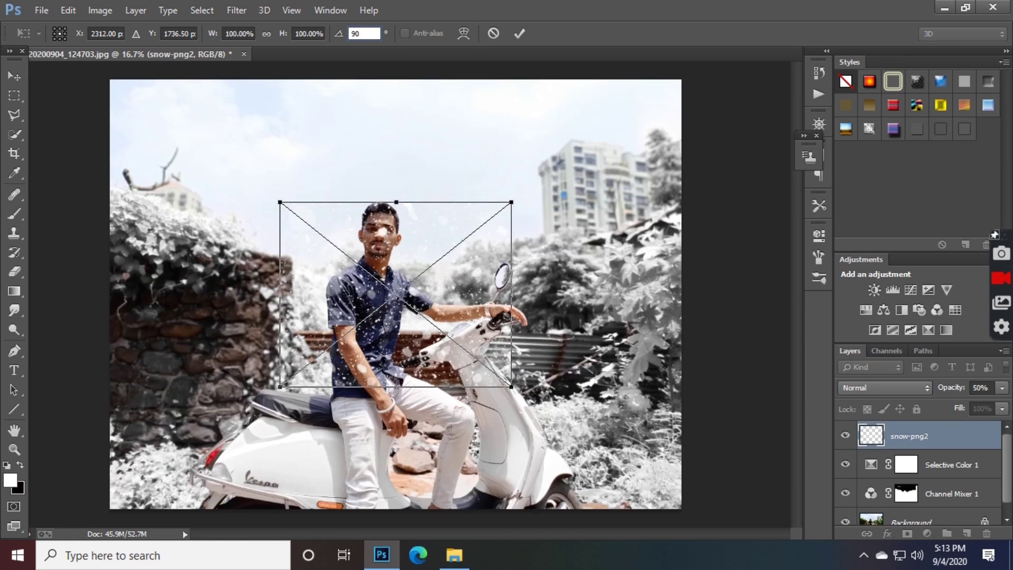
pyautogui.click(519, 33)
pyautogui.press('b')
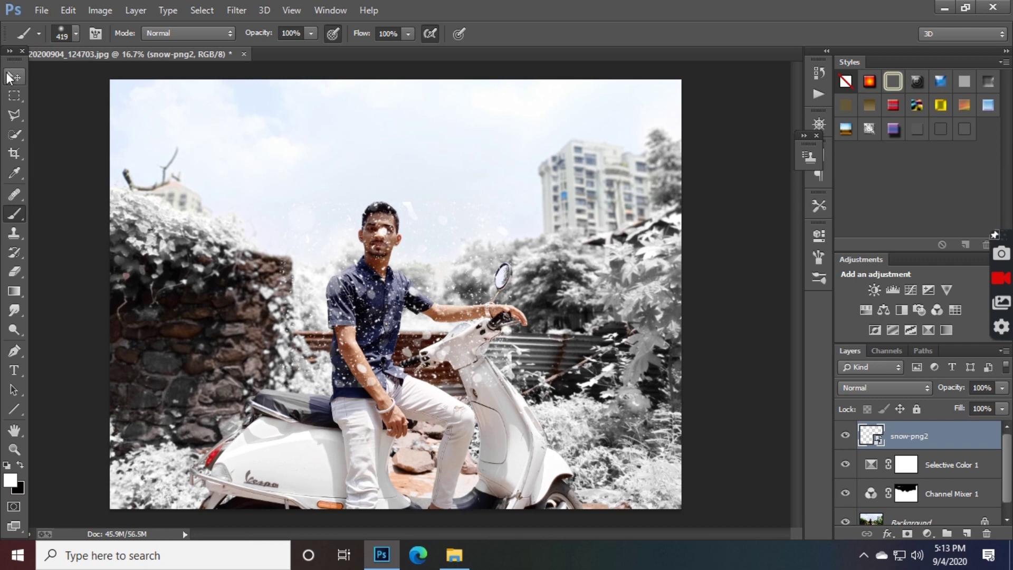
# Step: Stretch the snow layer to fill the whole canvas and commit the transform
pyautogui.press('v')
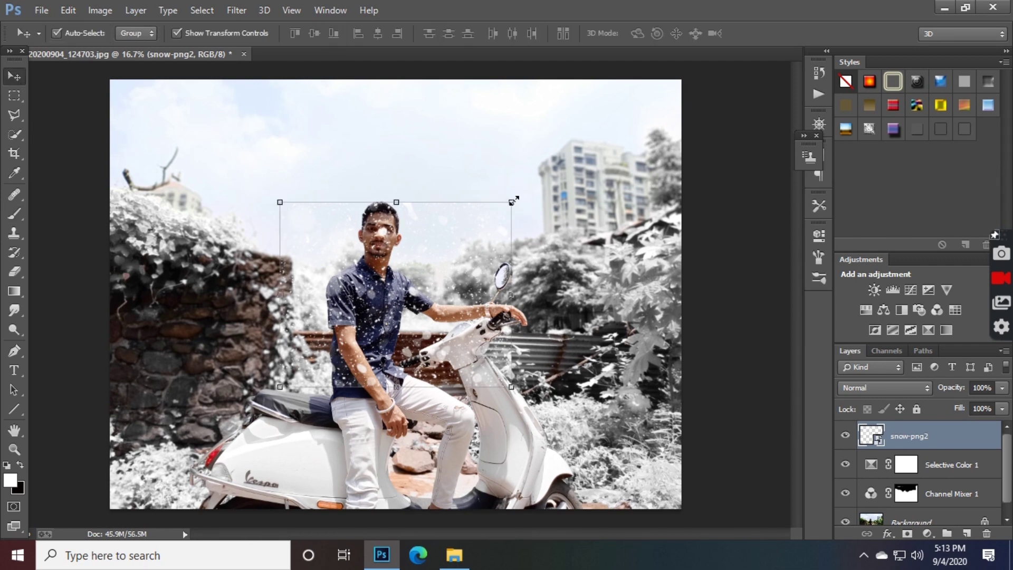
pyautogui.moveTo(512, 201); pyautogui.dragTo(682, 78)
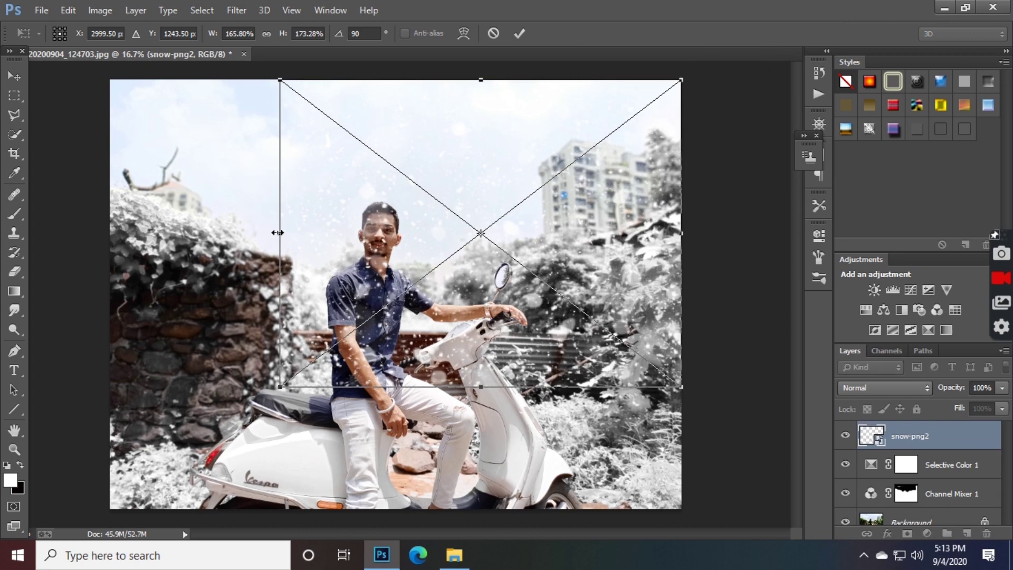
pyautogui.moveTo(278, 232); pyautogui.dragTo(109, 233)
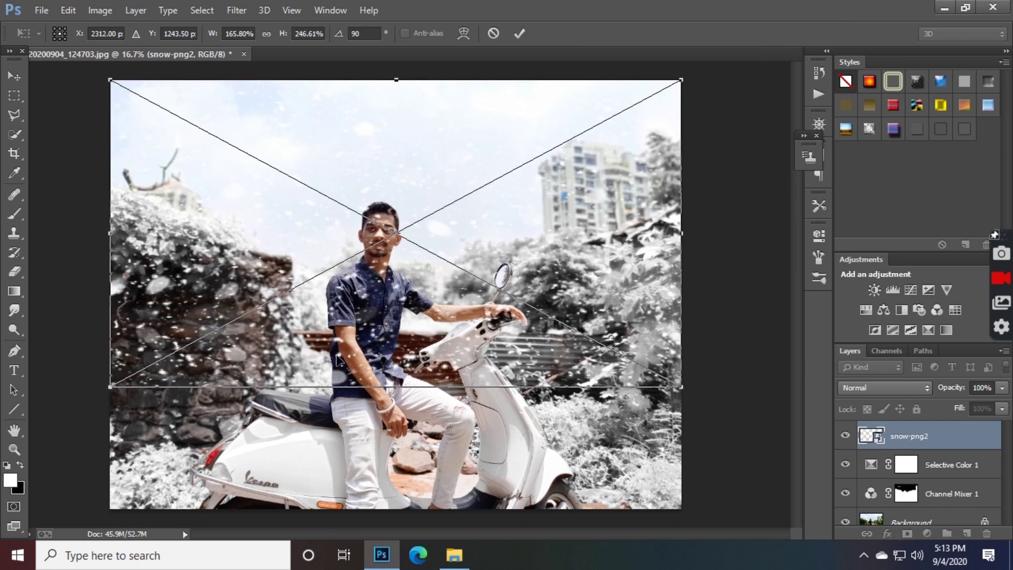
pyautogui.moveTo(397, 386); pyautogui.dragTo(397, 508)
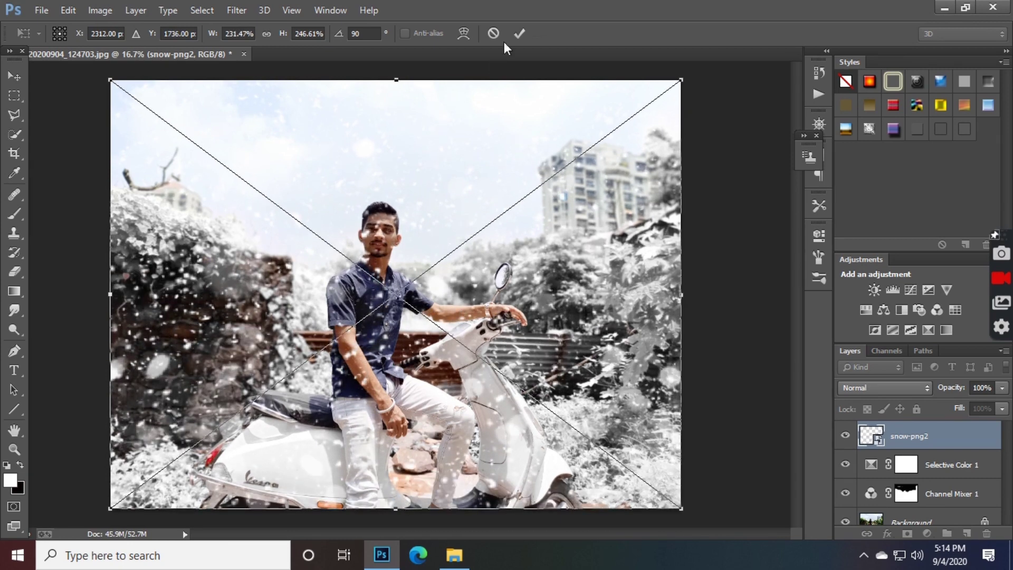
pyautogui.click(518, 33)
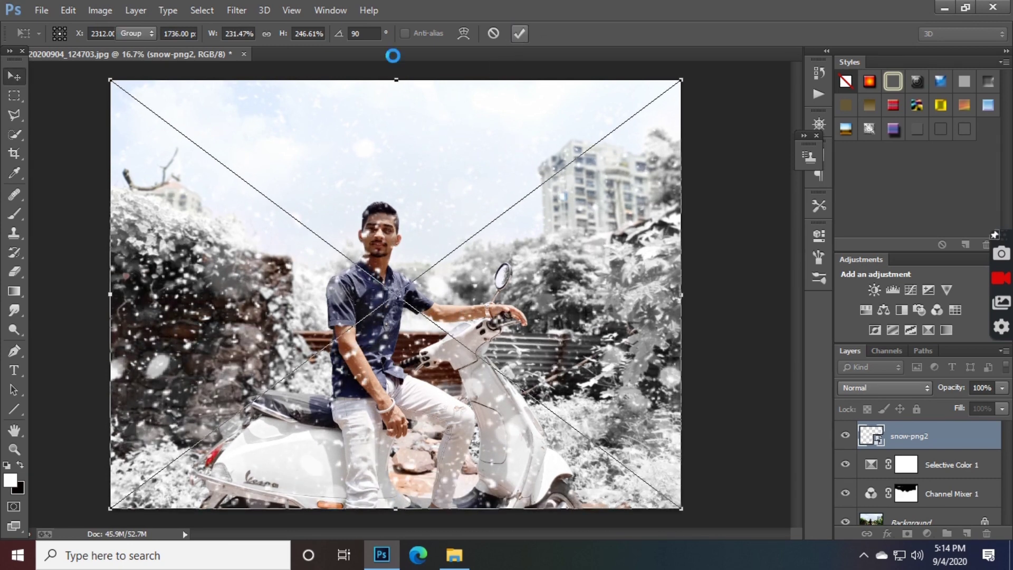
# Step: Rasterize the snow layer and erase the snowflakes over the man's head and face
pyautogui.click(16, 271)
pyautogui.click(71, 227)
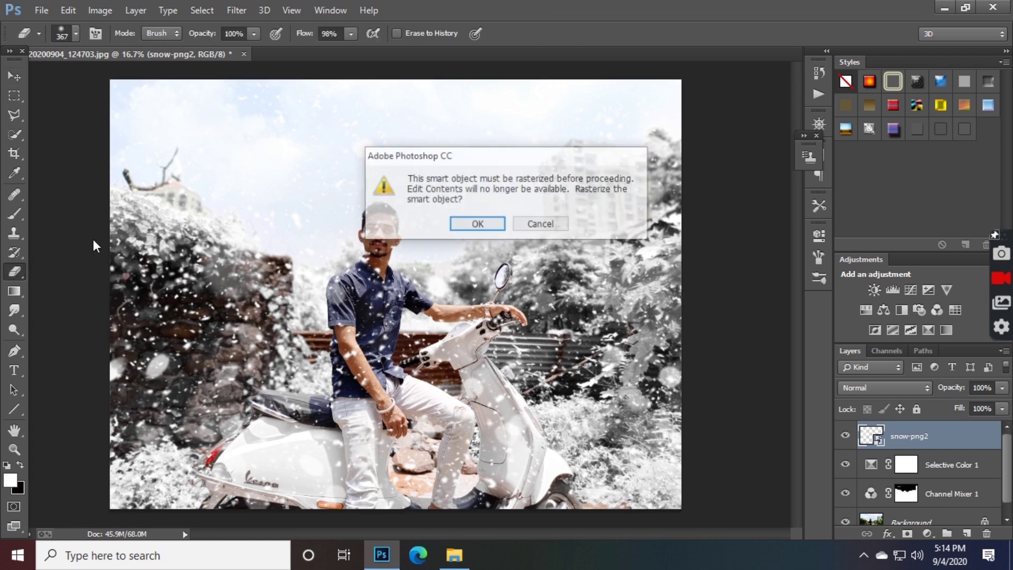
pyautogui.click(486, 222)
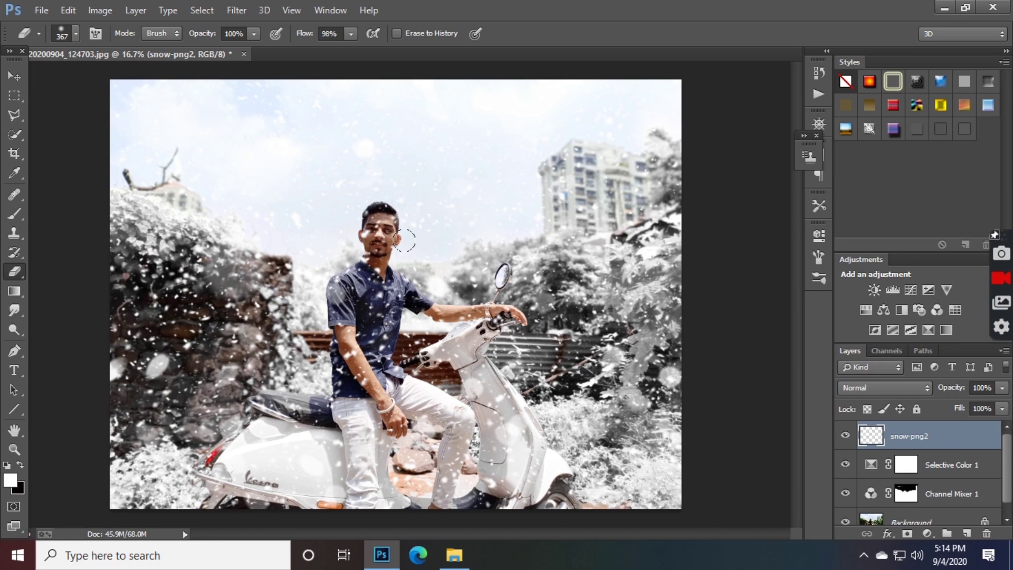
pyautogui.hotkey('ctrl', '+')
pyautogui.hotkey('ctrl', '+')
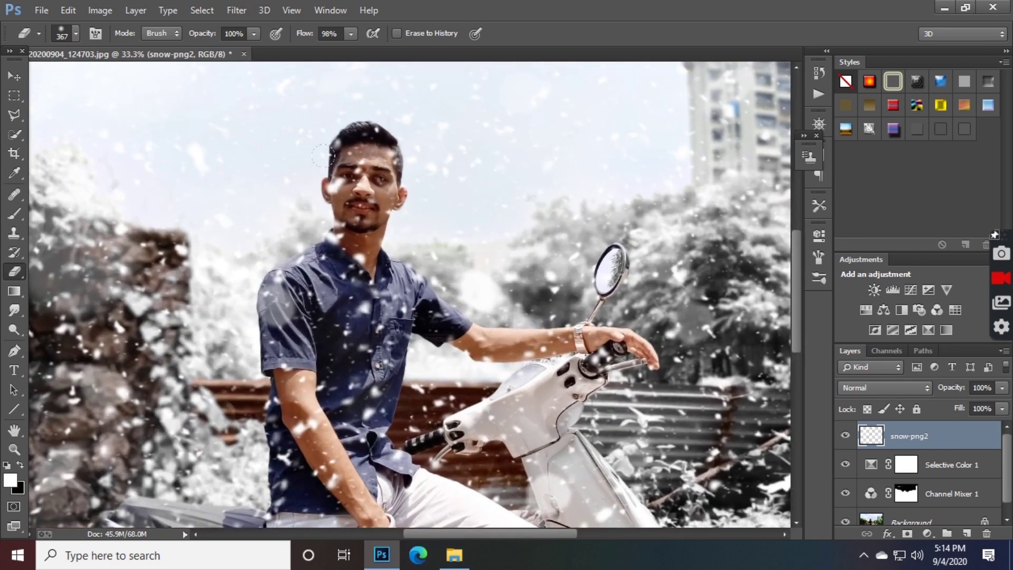
pyautogui.moveTo(322, 156)
pyautogui.mouseDown()
pyautogui.moveTo(348, 164)
pyautogui.moveTo(329, 168)
pyautogui.mouseUp()
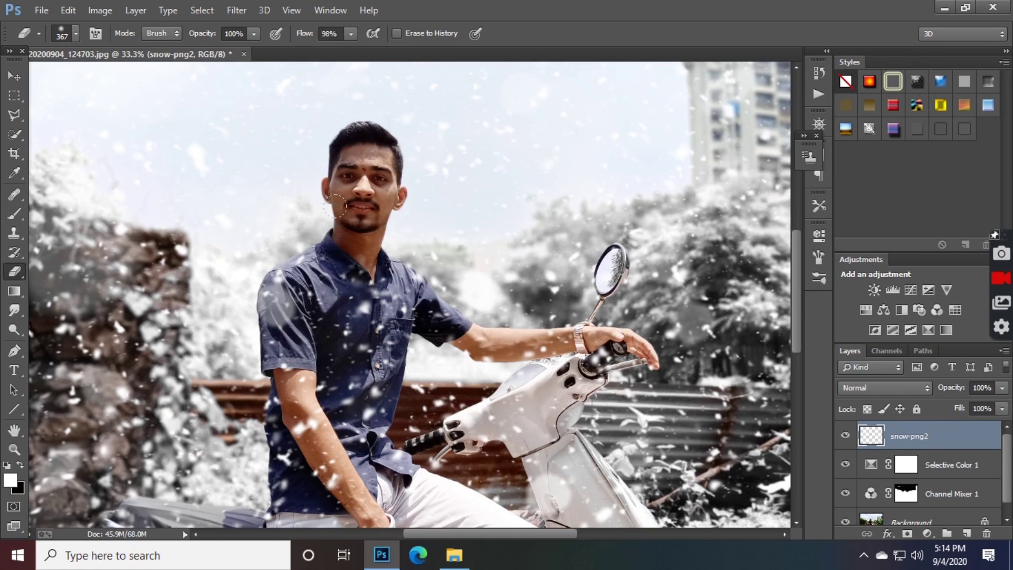
pyautogui.hotkey('ctrl', '-')
pyautogui.hotkey('ctrl', '-')
pyautogui.hotkey('ctrl', '-')
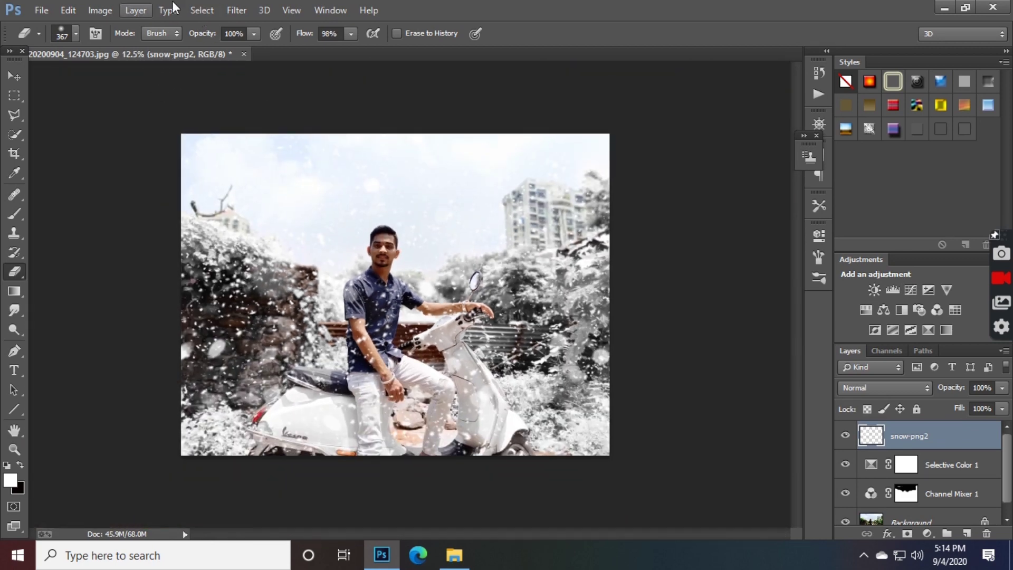
# Step: Apply Filter > Blur > Motion Blur to snow-png2 with Angle 34 and Distance 58 pixels
pyautogui.click(236, 10)
pyautogui.moveTo(324, 173)
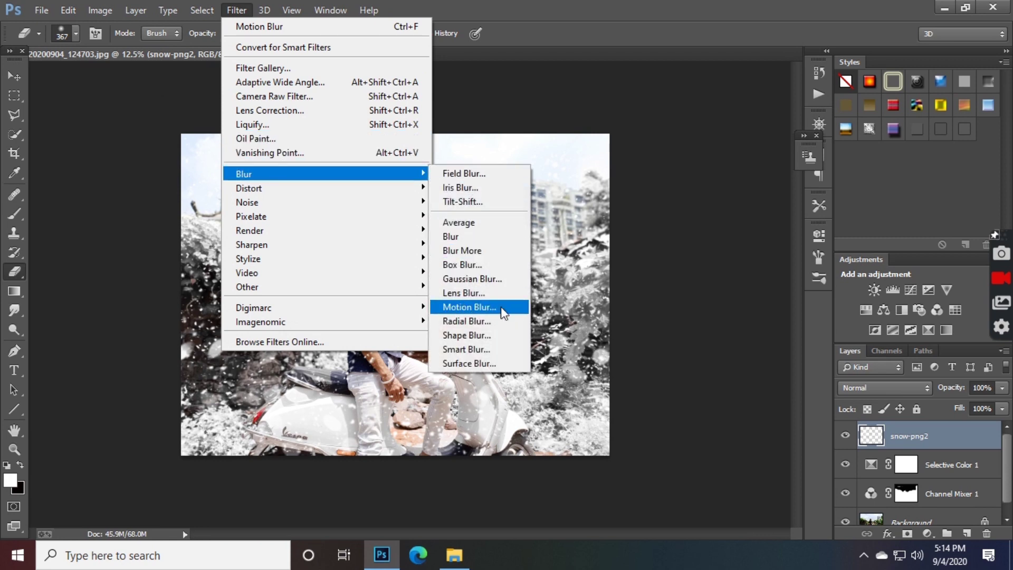
pyautogui.click(467, 307)
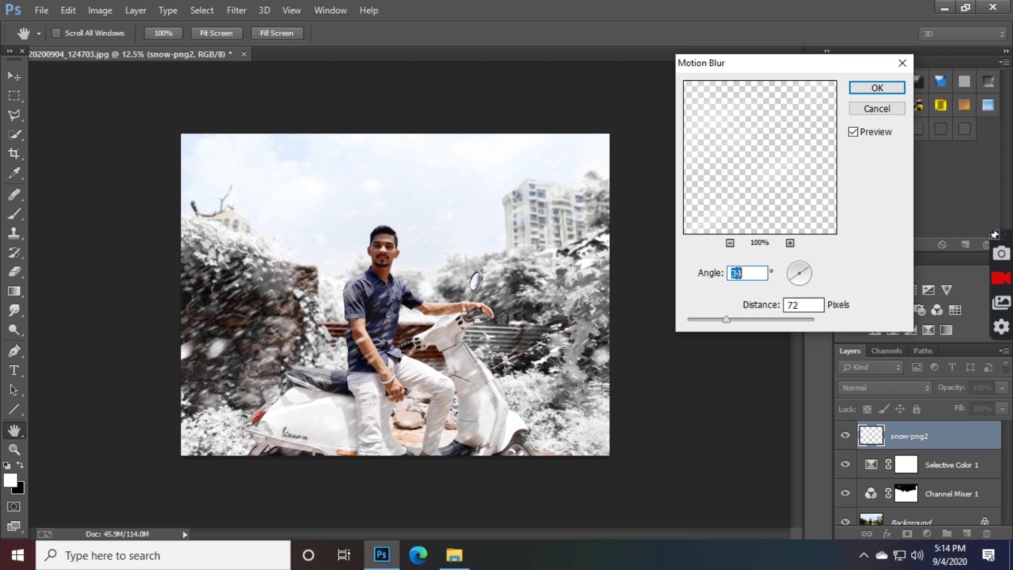
pyautogui.moveTo(745, 320); pyautogui.dragTo(735, 320)
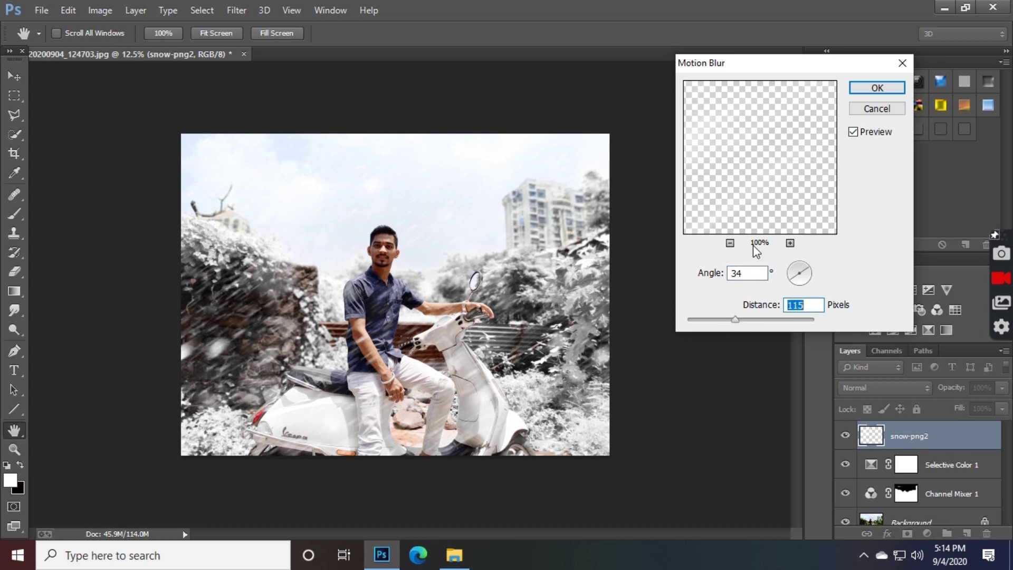
pyautogui.moveTo(735, 320); pyautogui.dragTo(723, 319)
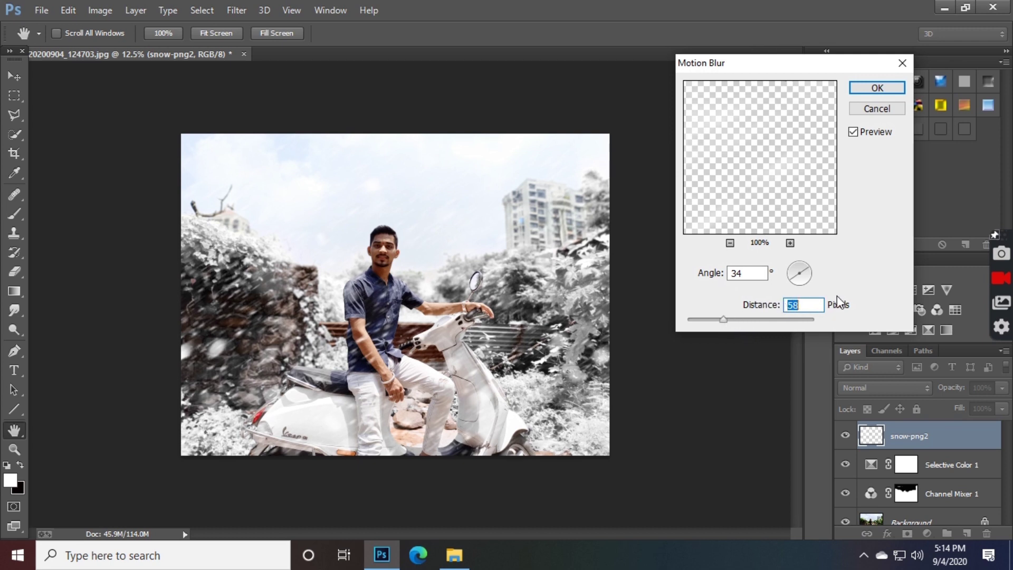
pyautogui.click(877, 88)
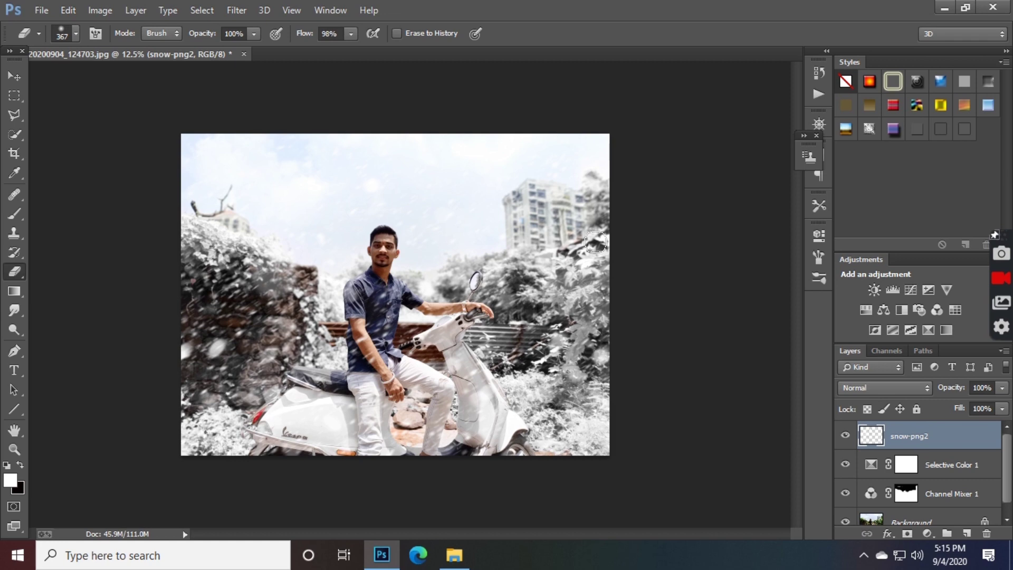
# Step: Stamp all visible layers into a new Layer 1 with Shift+Alt+Ctrl+E
pyautogui.hotkey('ctrl', '+')
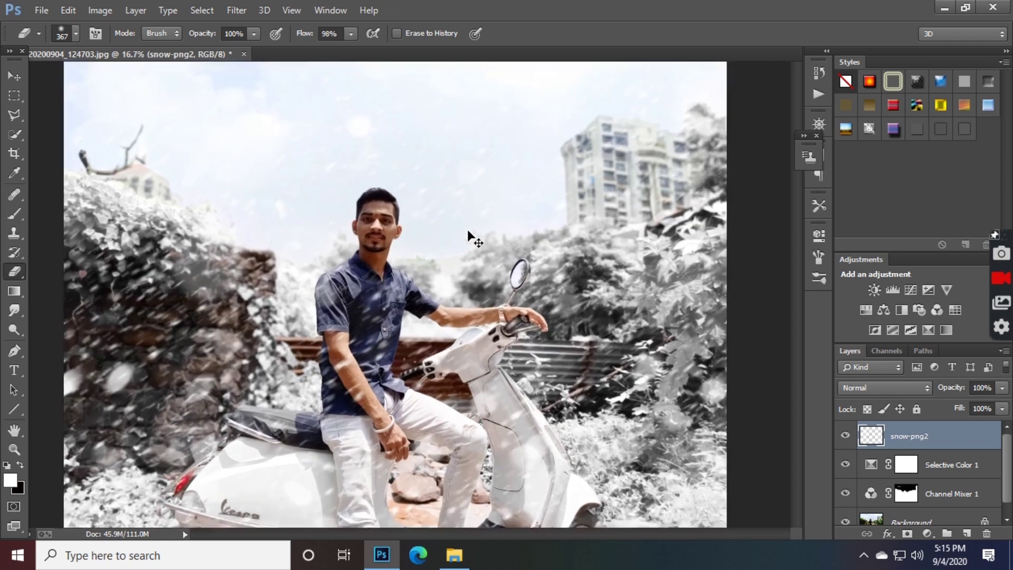
pyautogui.hotkey('ctrl', '+')
pyautogui.hotkey('ctrl', '-')
pyautogui.hotkey('ctrl', '-')
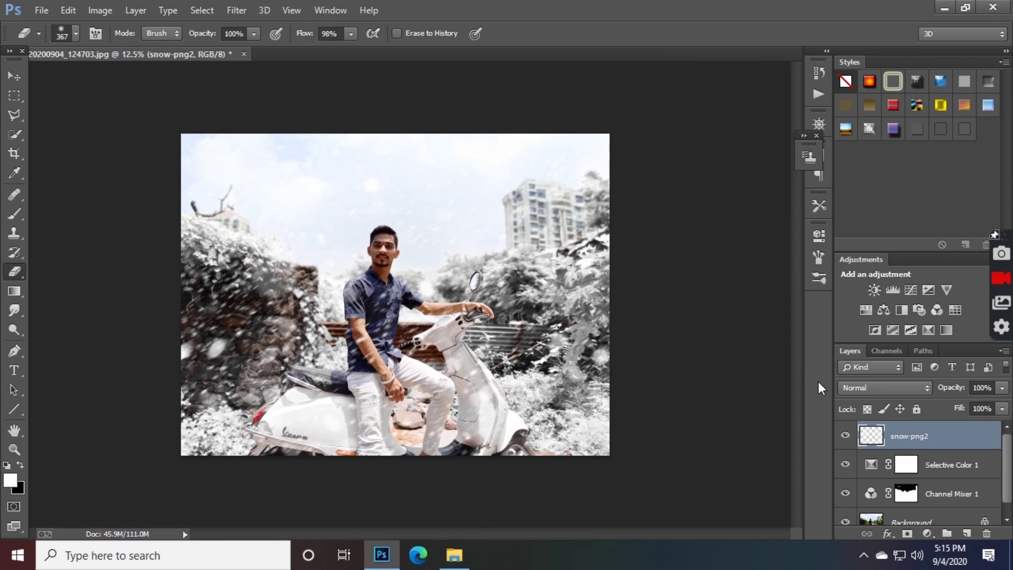
pyautogui.moveTo(892, 445); pyautogui.dragTo(924, 421)
pyautogui.hotkey('ctrl', 'shift', 'alt', 'e')
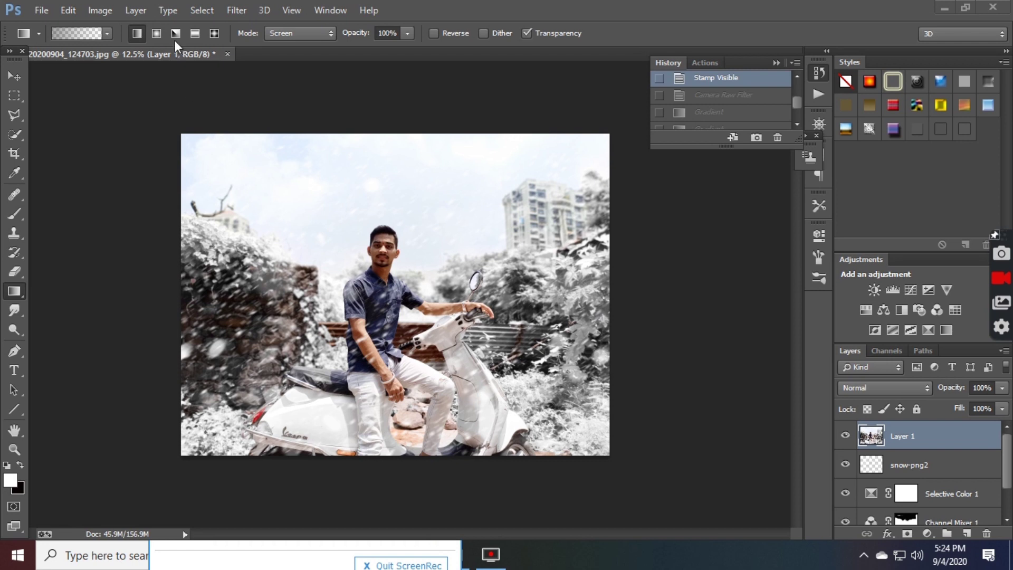
# Step: Open the Camera Raw Filter and set Exposure -0.15, slight warmer Temperature, Shadows +28
pyautogui.click(239, 13)
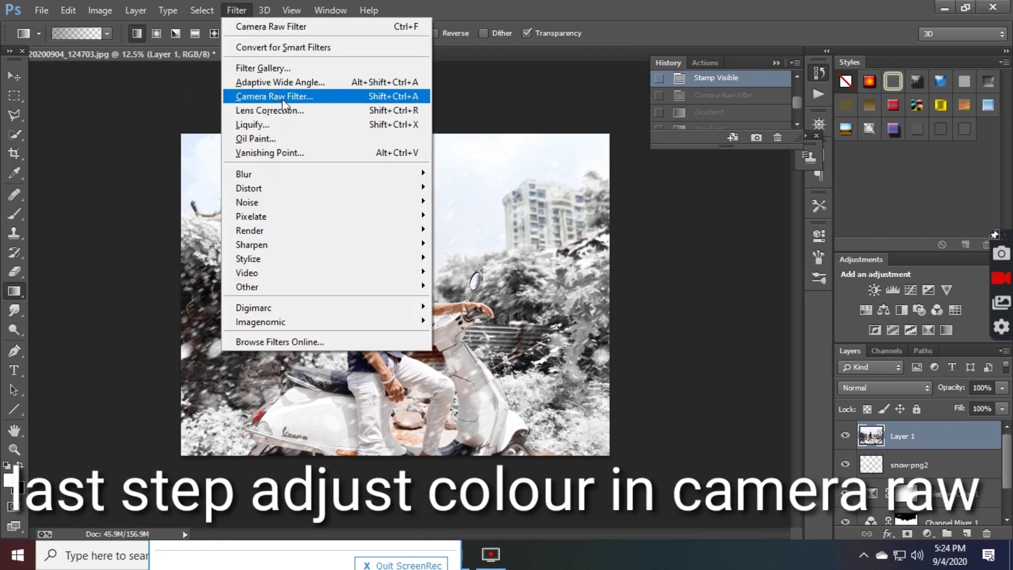
pyautogui.click(302, 100)
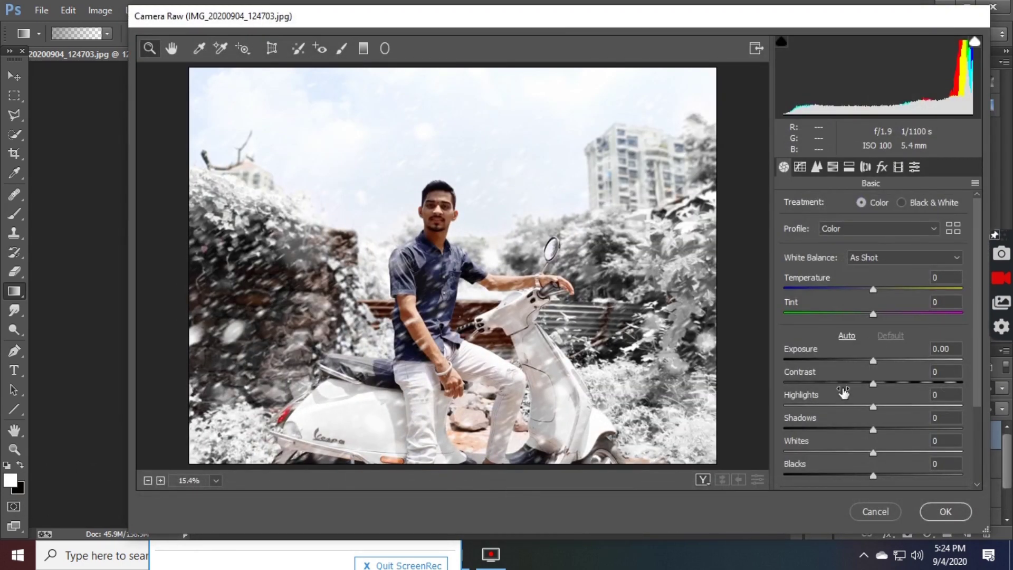
pyautogui.moveTo(873, 360)
pyautogui.mouseDown()
pyautogui.moveTo(878, 382)
pyautogui.moveTo(774, 403)
pyautogui.moveTo(803, 406)
pyautogui.mouseUp()
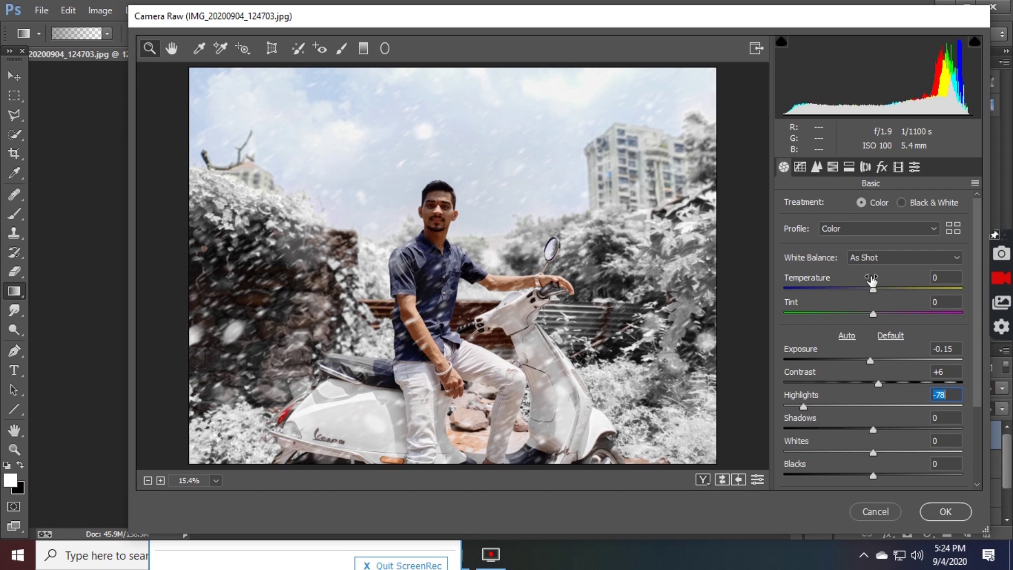
pyautogui.moveTo(873, 289); pyautogui.dragTo(876, 289)
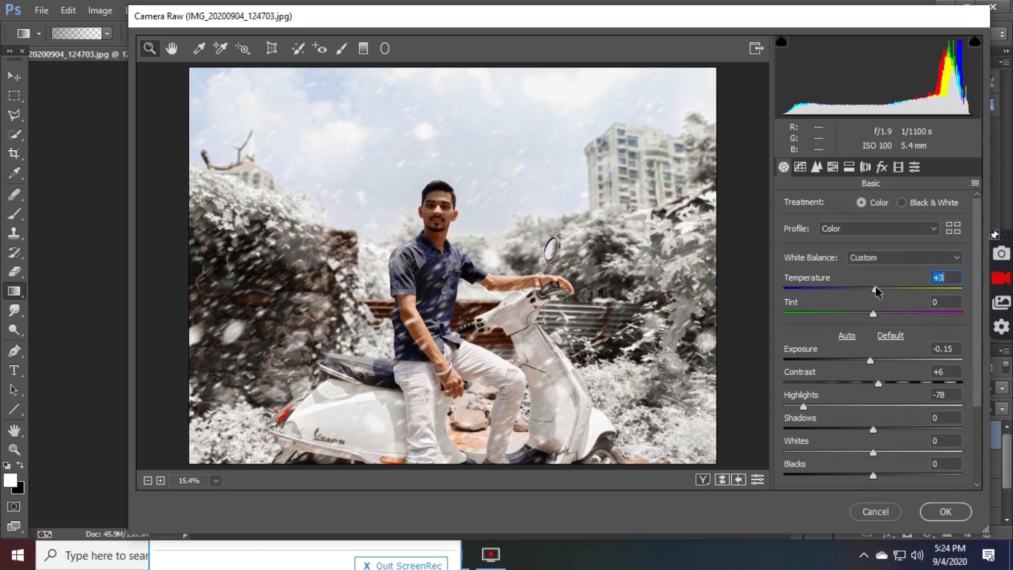
pyautogui.moveTo(874, 429)
pyautogui.mouseDown()
pyautogui.moveTo(861, 429)
pyautogui.moveTo(898, 430)
pyautogui.moveTo(846, 453)
pyautogui.mouseUp()
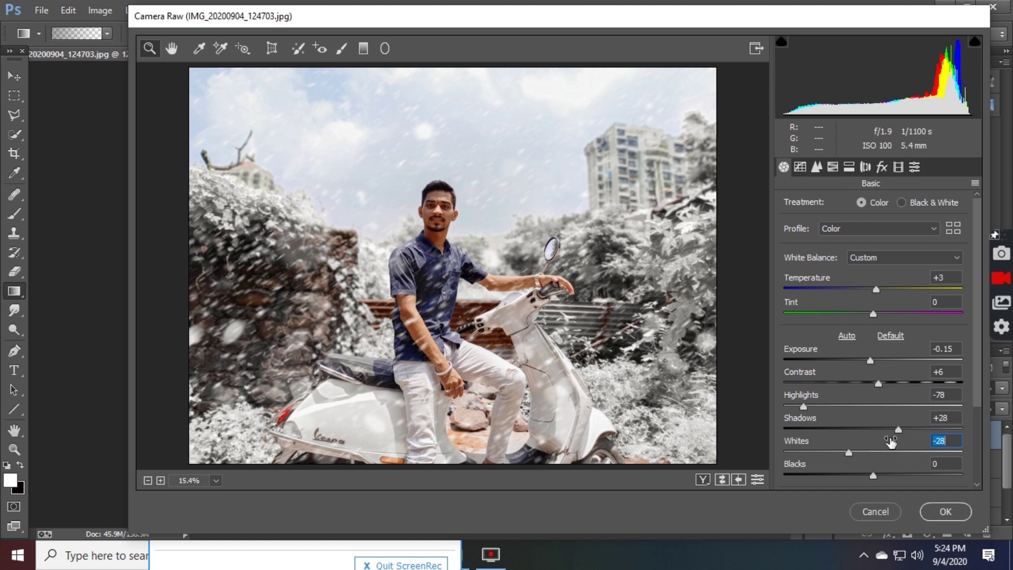
# Step: Raise Blacks to +30 and Clarity to +14 in Camera Raw
pyautogui.scroll(-2, 890, 442)
pyautogui.moveTo(878, 441); pyautogui.dragTo(905, 440)
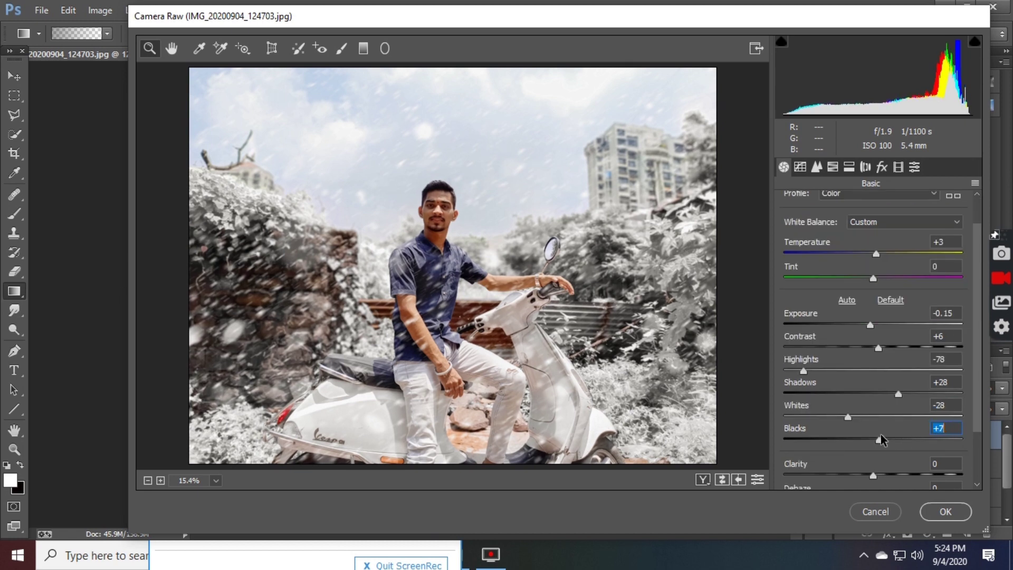
pyautogui.scroll(-4, 897, 417)
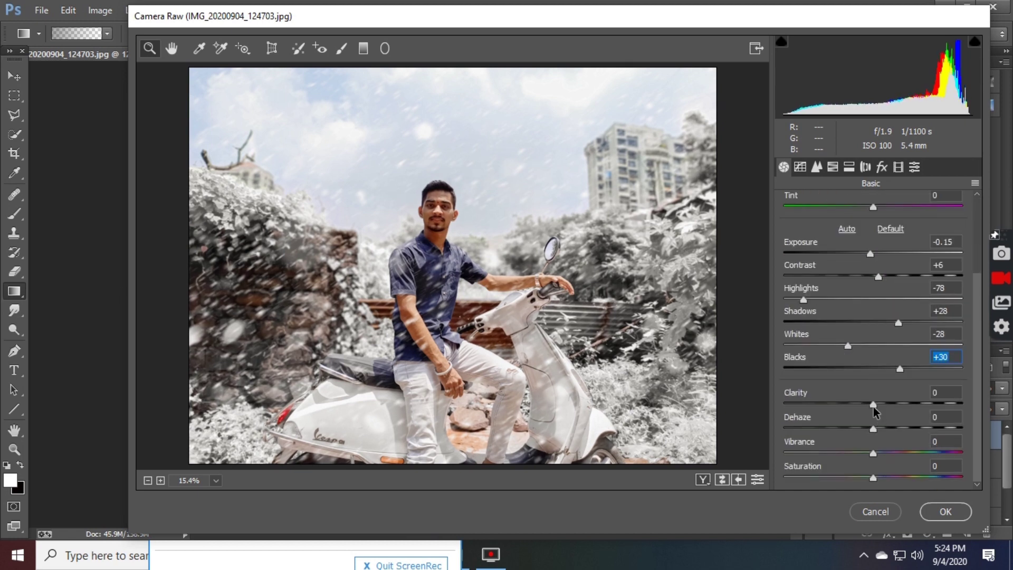
pyautogui.moveTo(873, 403); pyautogui.dragTo(886, 404)
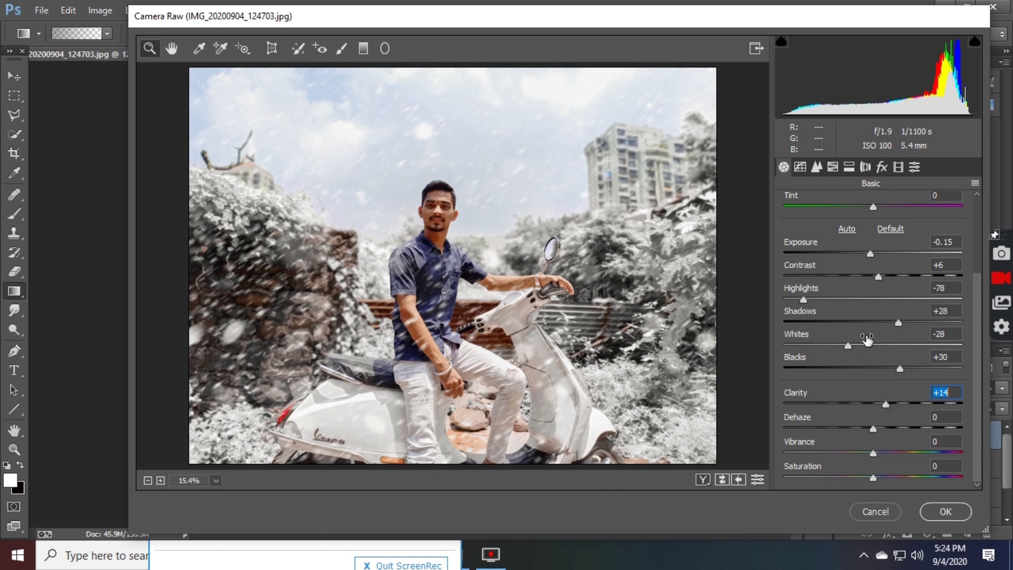
# Step: Set Post Crop Vignetting Amount to -27 and Blues saturation to +92
pyautogui.click(880, 167)
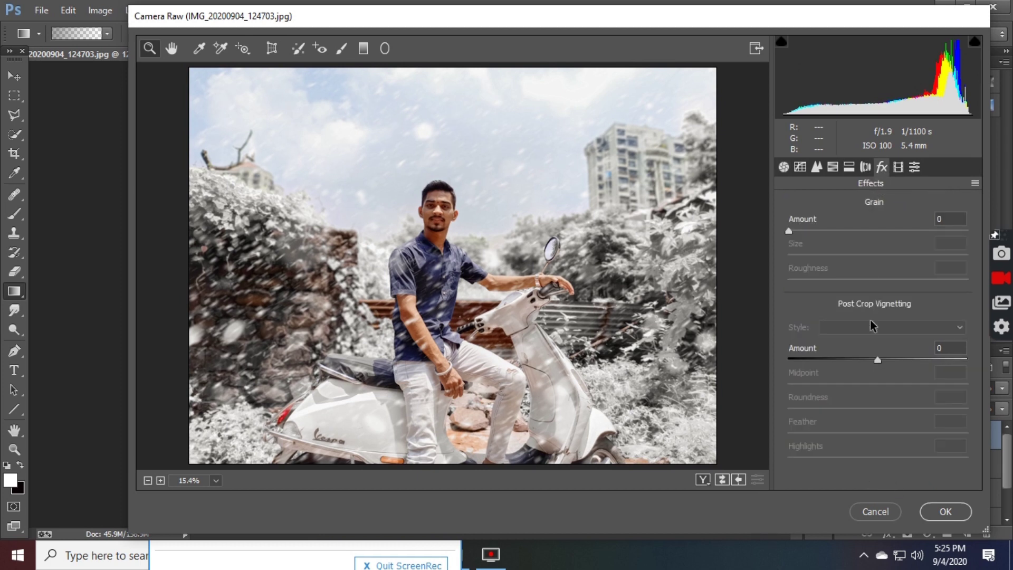
pyautogui.moveTo(859, 359); pyautogui.dragTo(854, 360)
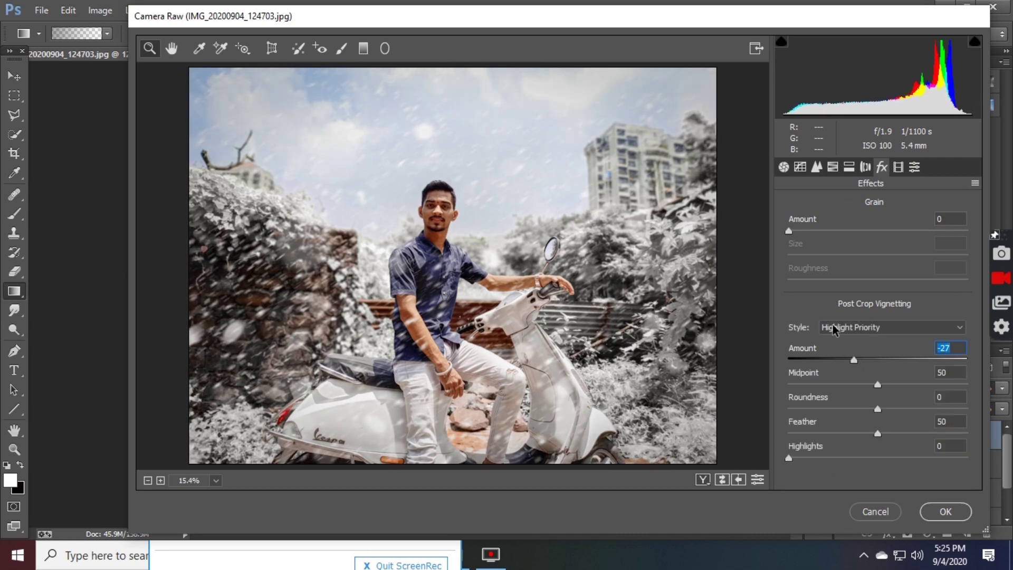
pyautogui.click(832, 166)
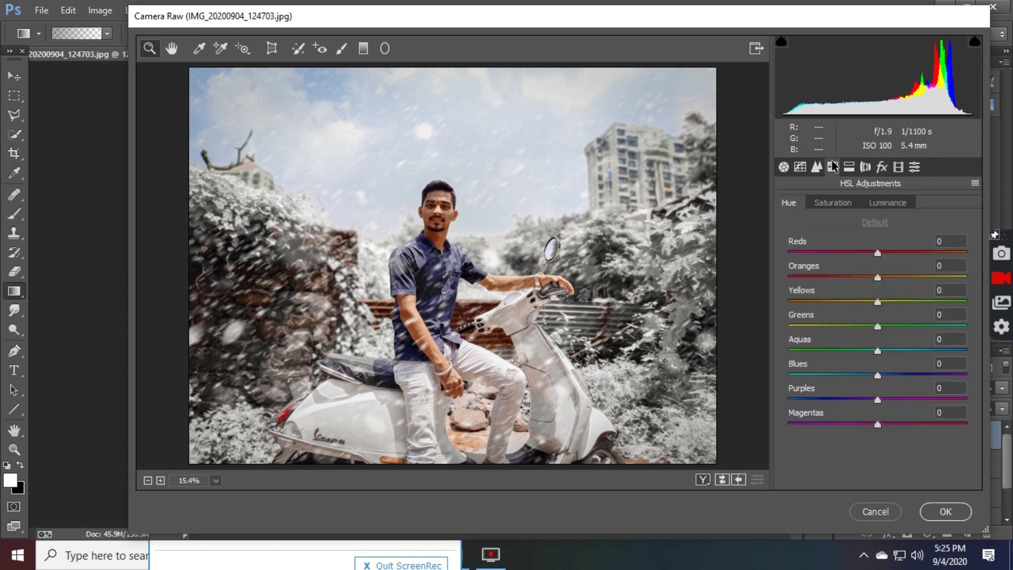
pyautogui.click(835, 206)
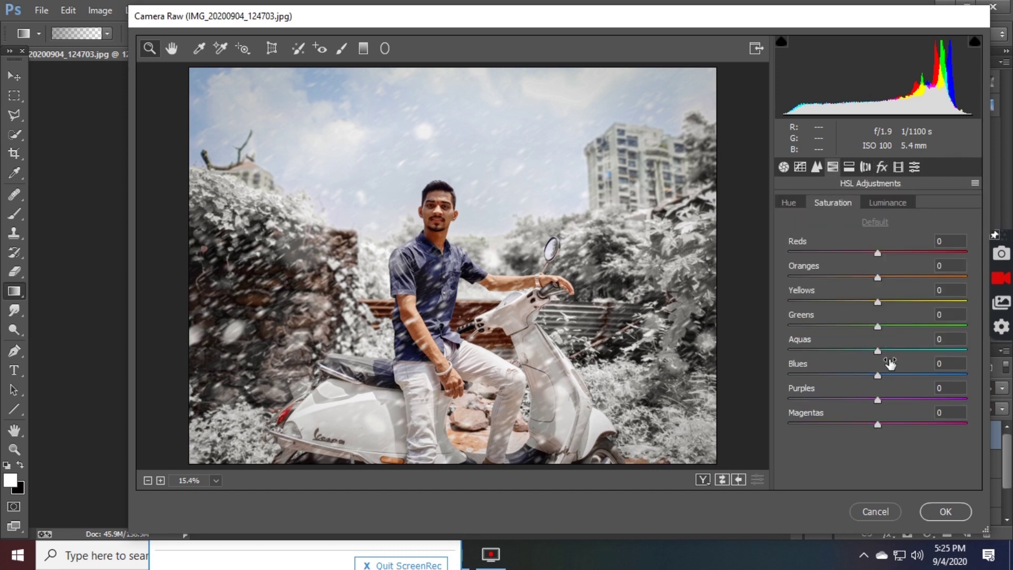
pyautogui.moveTo(877, 375); pyautogui.dragTo(959, 376)
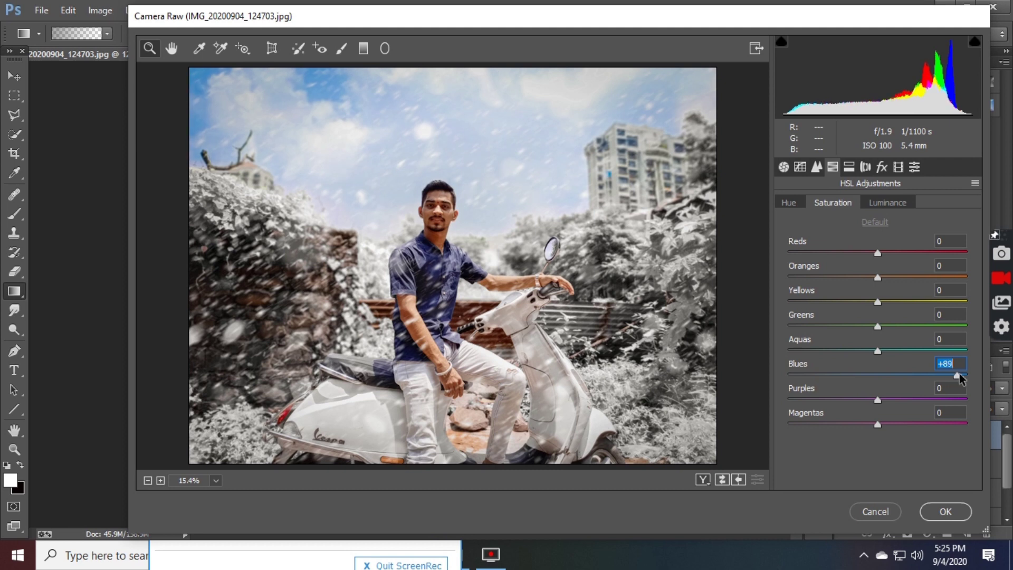
# Step: Shift the Blues hue to -32 and raise Oranges luminance to +40
pyautogui.click(790, 203)
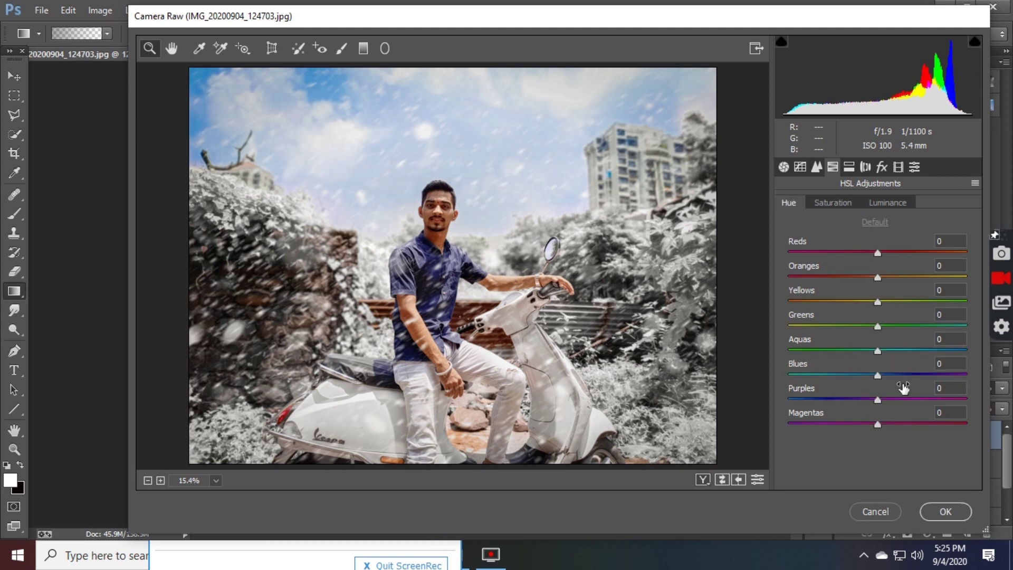
pyautogui.moveTo(877, 375); pyautogui.dragTo(849, 376)
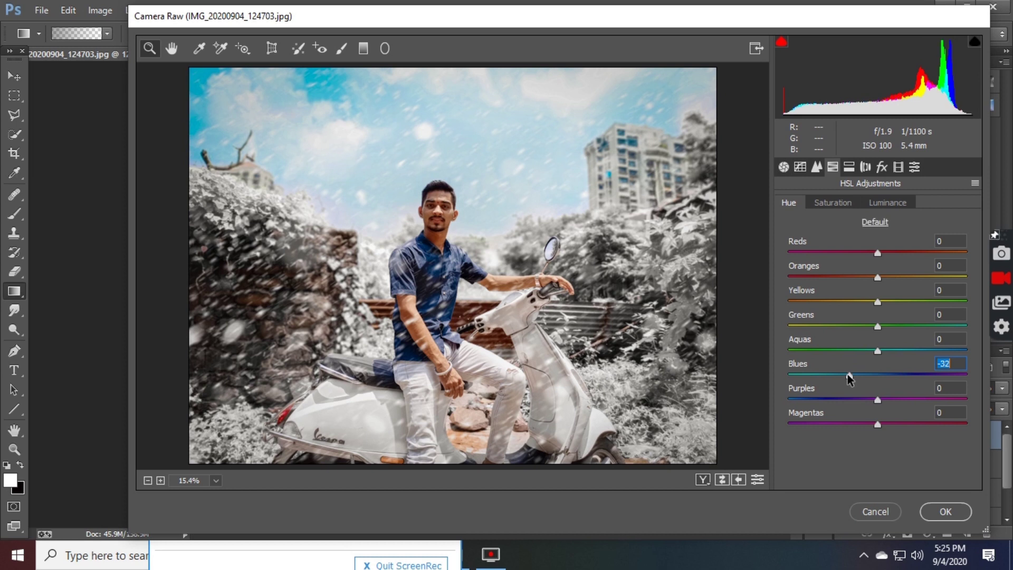
pyautogui.click(832, 205)
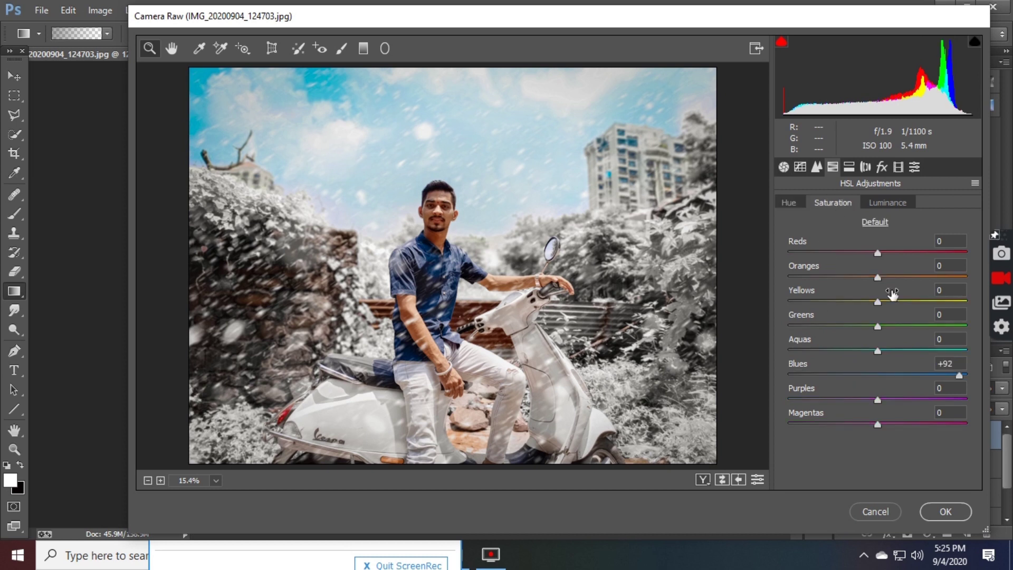
pyautogui.click(886, 203)
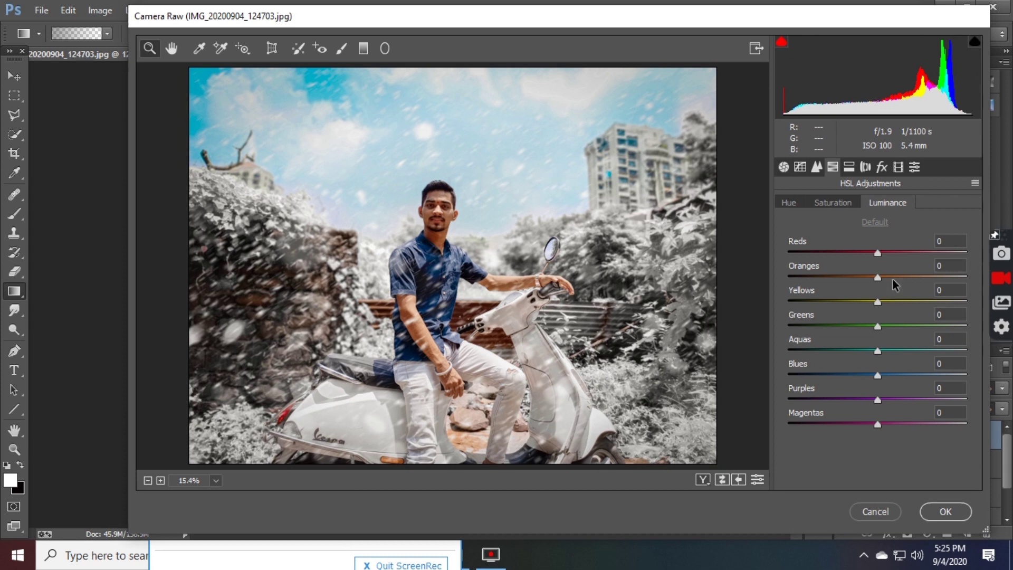
pyautogui.moveTo(893, 276); pyautogui.dragTo(914, 277)
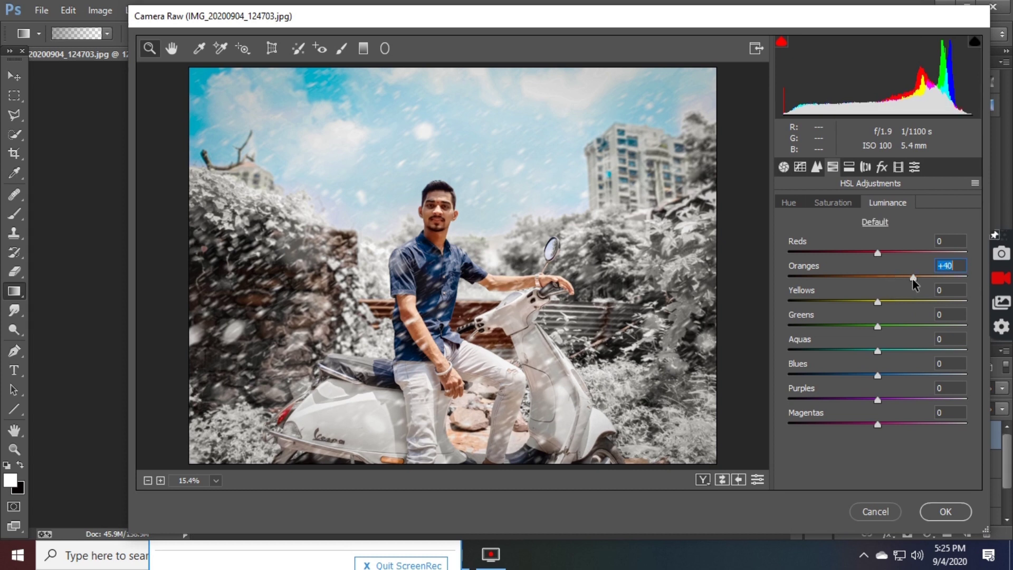
pyautogui.click(817, 167)
# Step: Set sharpening Amount to 54 and Luminance noise reduction to 35, checking the face up close
pyautogui.click(848, 229)
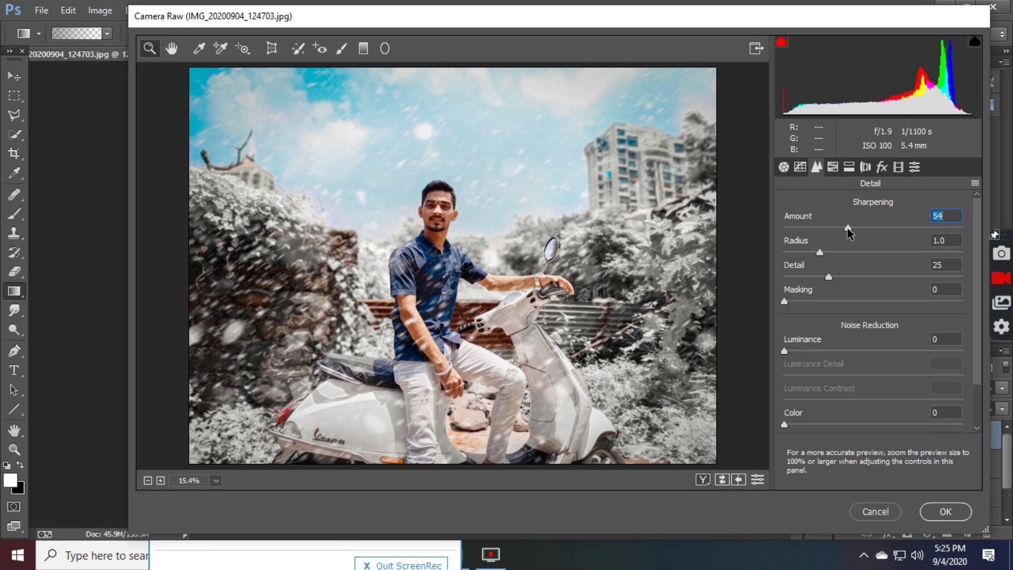
pyautogui.click(845, 352)
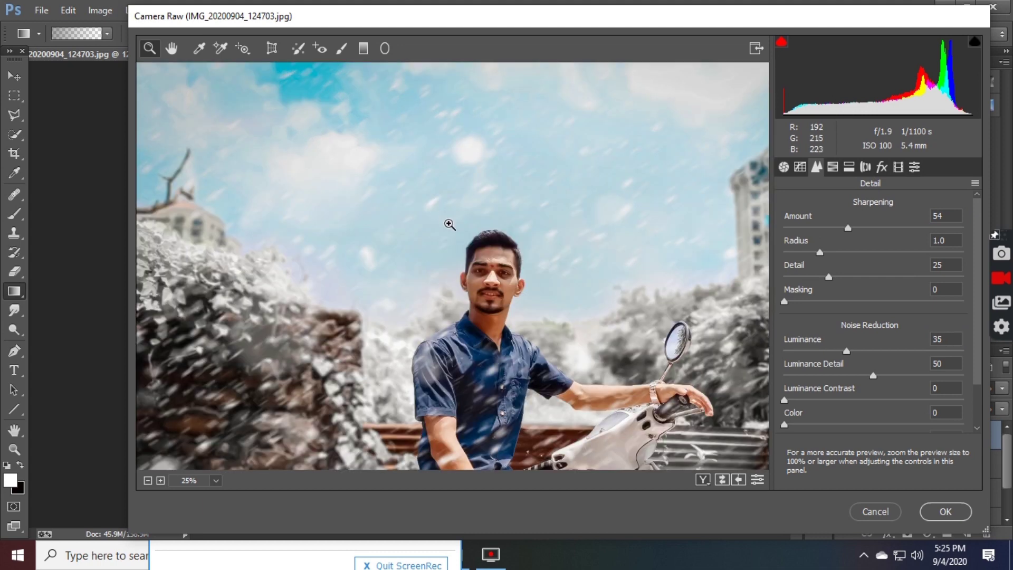
pyautogui.click(414, 202)
pyautogui.keyDown('alt'); pyautogui.click(637, 292); pyautogui.keyUp('alt')
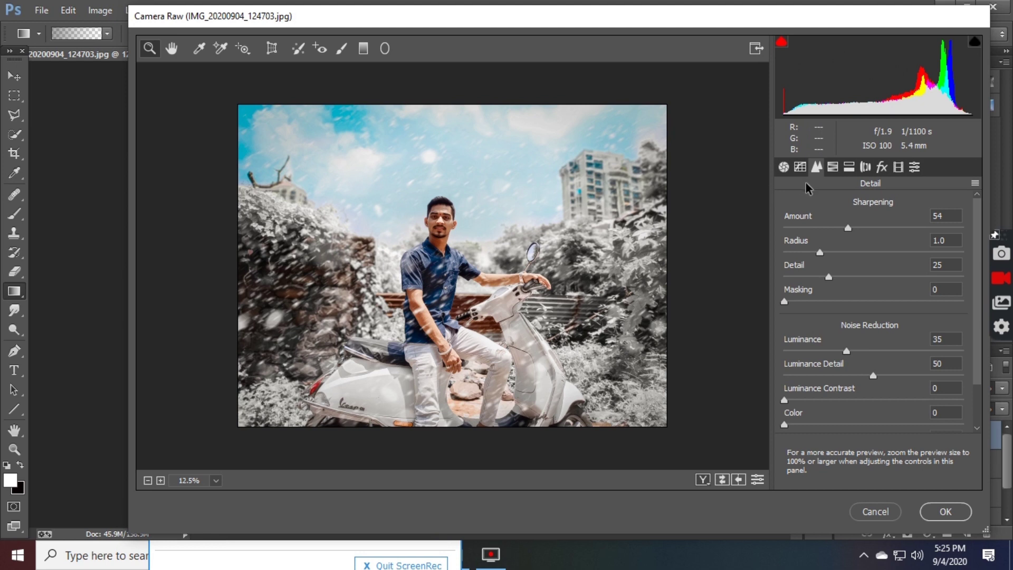
# Step: Set Blue Primary Saturation to +44 in Calibration and apply the Camera Raw grade to Layer 1
pyautogui.click(899, 167)
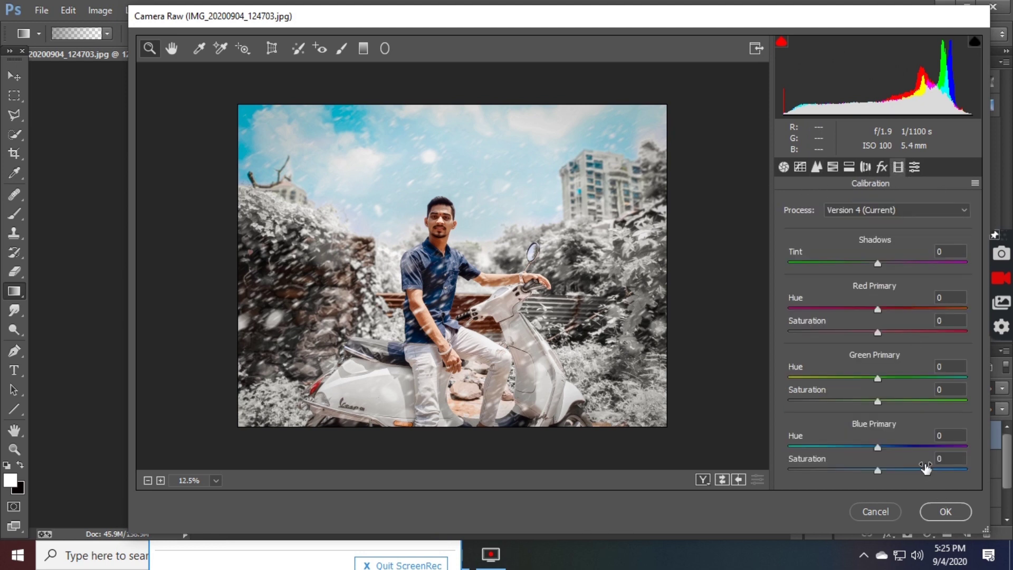
pyautogui.click(917, 469)
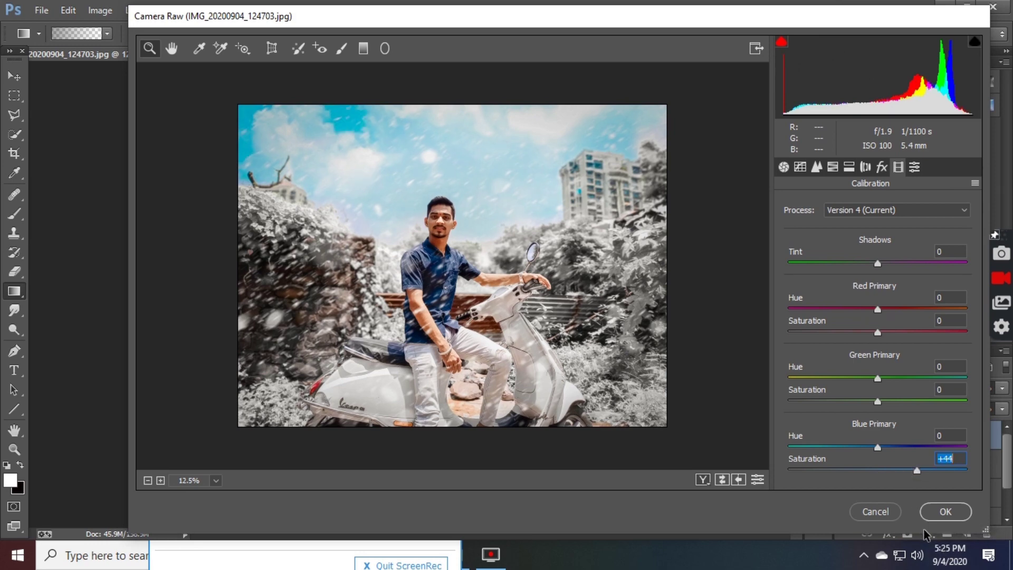
pyautogui.click(946, 515)
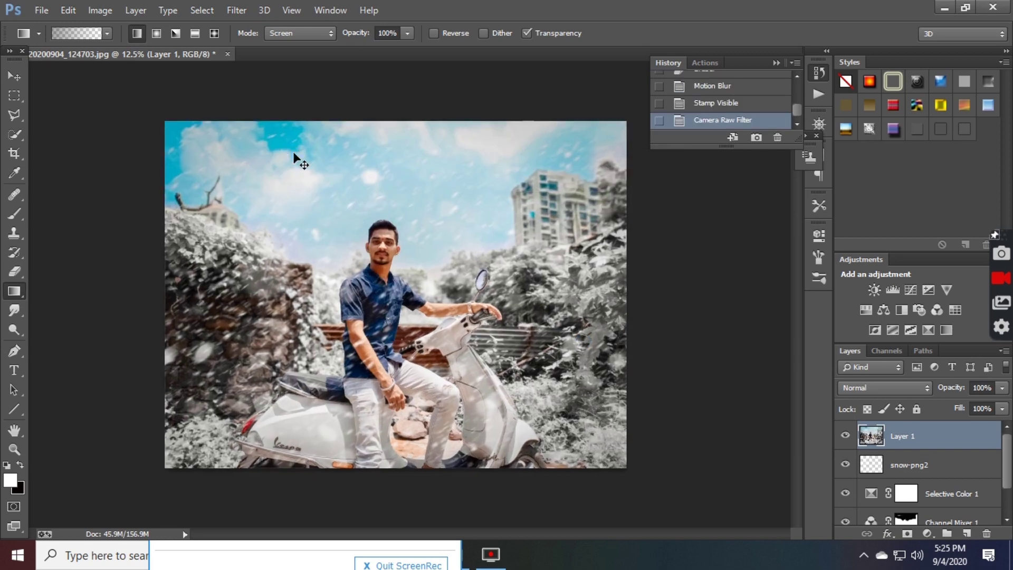
# Step: Zoom in to 66.7% on the man's face and select the Smudge tool
pyautogui.scroll(3, 286, 141)
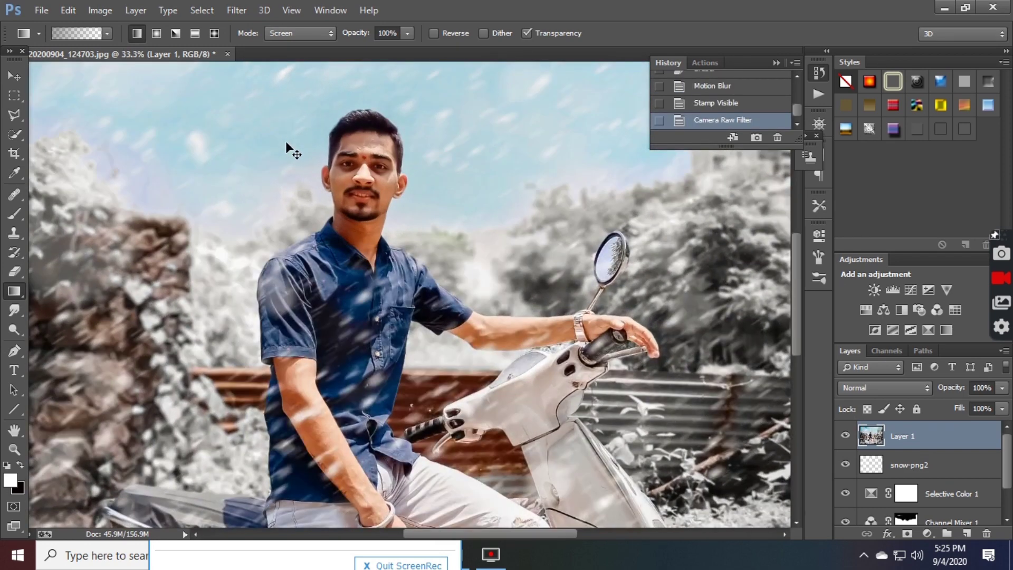
pyautogui.scroll(1, 286, 141)
pyautogui.scroll(1, 316, 190)
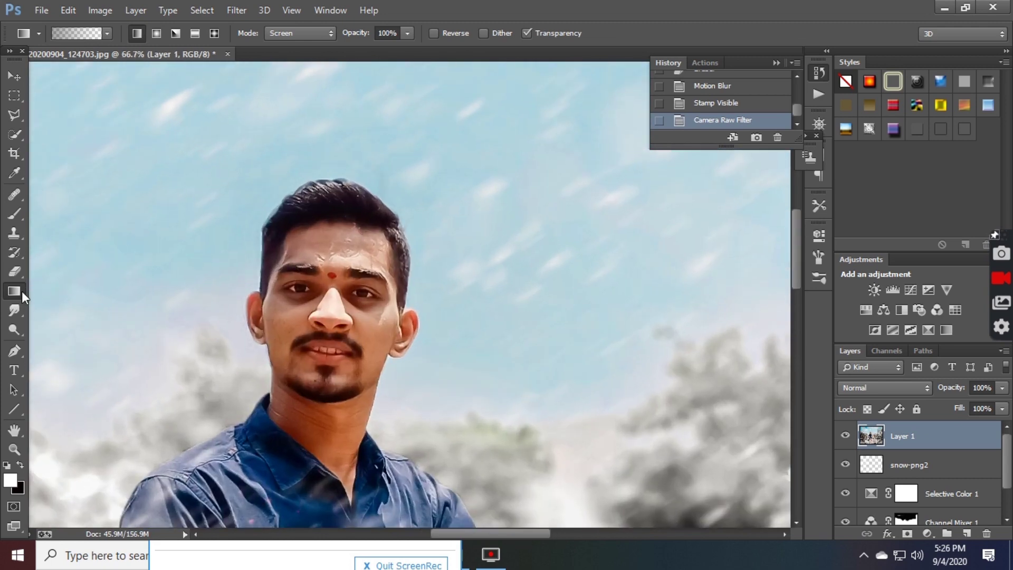
pyautogui.click(20, 304)
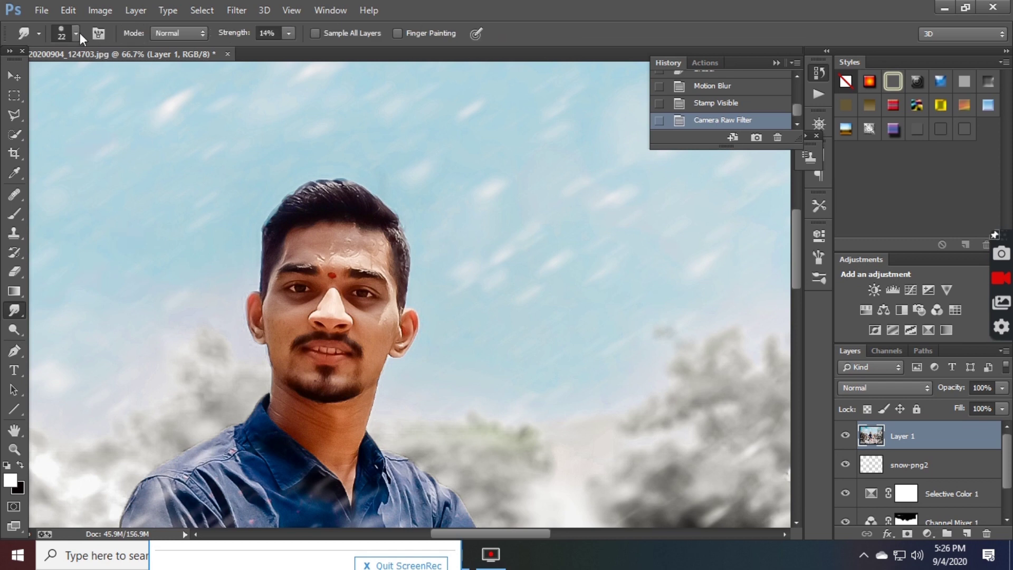
# Step: Choose the soft 482 brush preset at 55 px and zoom in close on the face
pyautogui.click(78, 33)
pyautogui.scroll(-4, 147, 202)
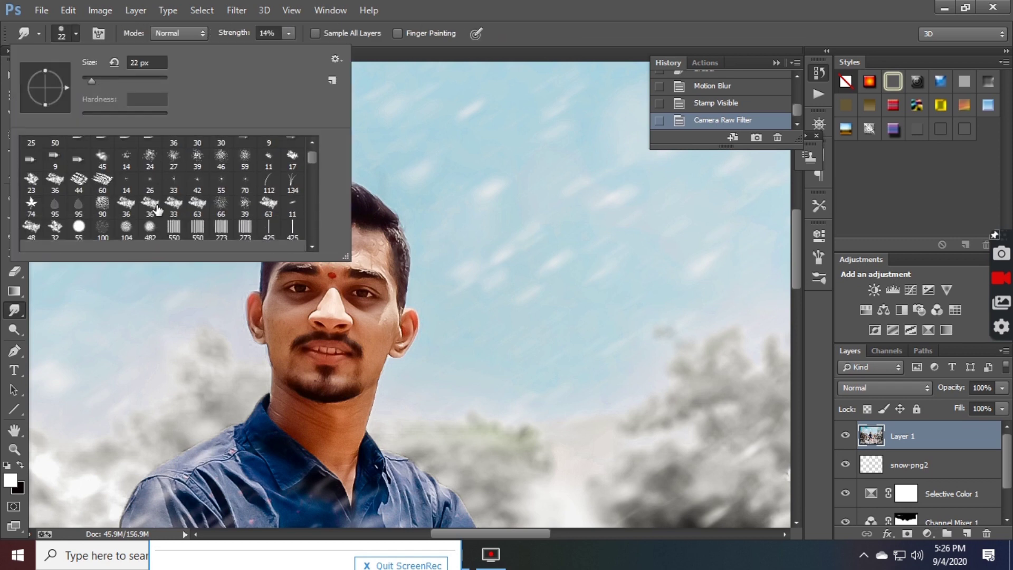
pyautogui.click(150, 193)
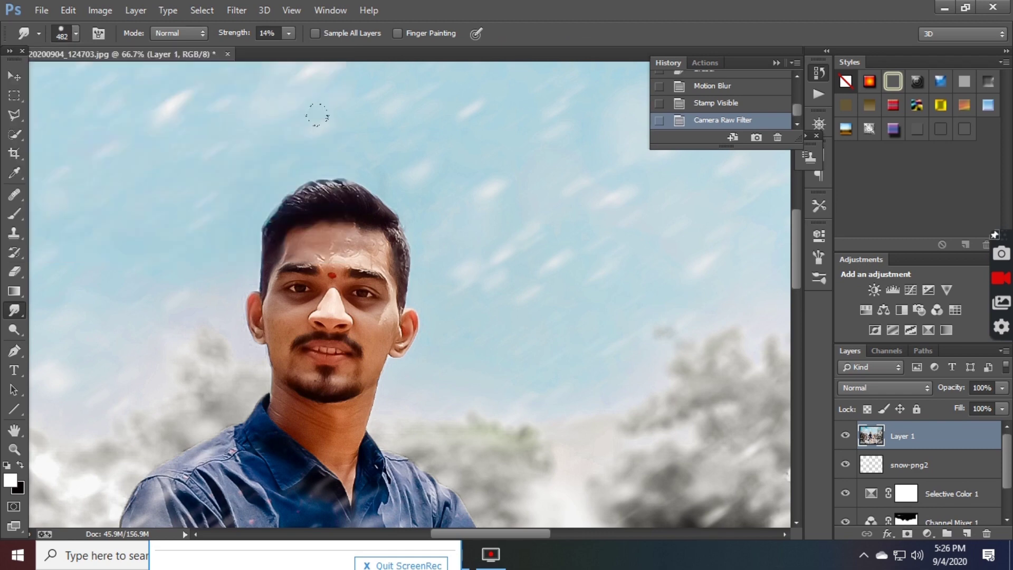
pyautogui.rightClick(552, 241)
pyautogui.moveTo(552, 242); pyautogui.dragTo(505, 239)
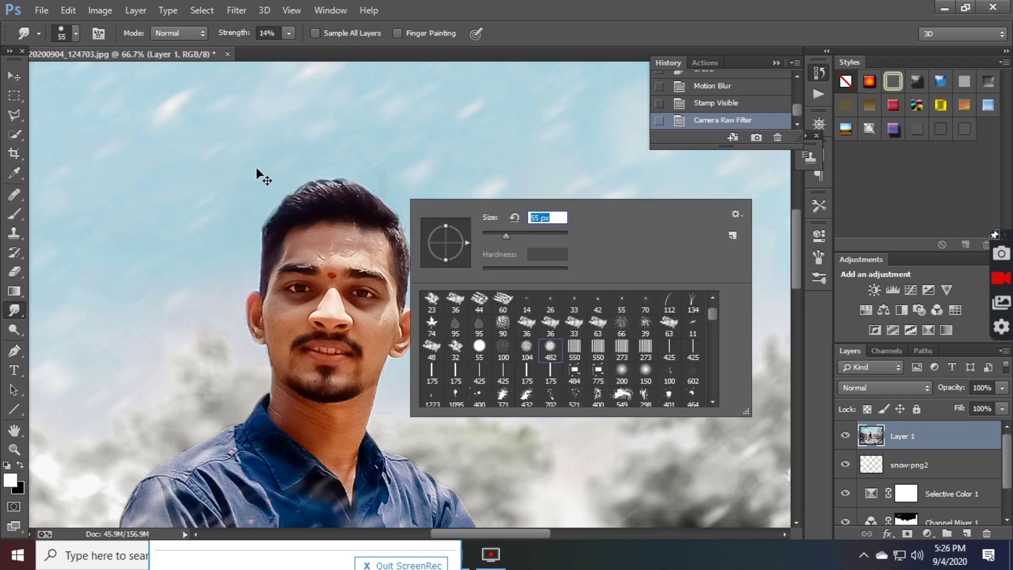
pyautogui.press('Return')
pyautogui.hotkey('ctrl', '+')
pyautogui.hotkey('ctrl', '+')
# Step: Smudge the forehead glare, hairline streak and cheek, switching to a 36 px brush midway
pyautogui.moveTo(172, 187); pyautogui.dragTo(146, 129)
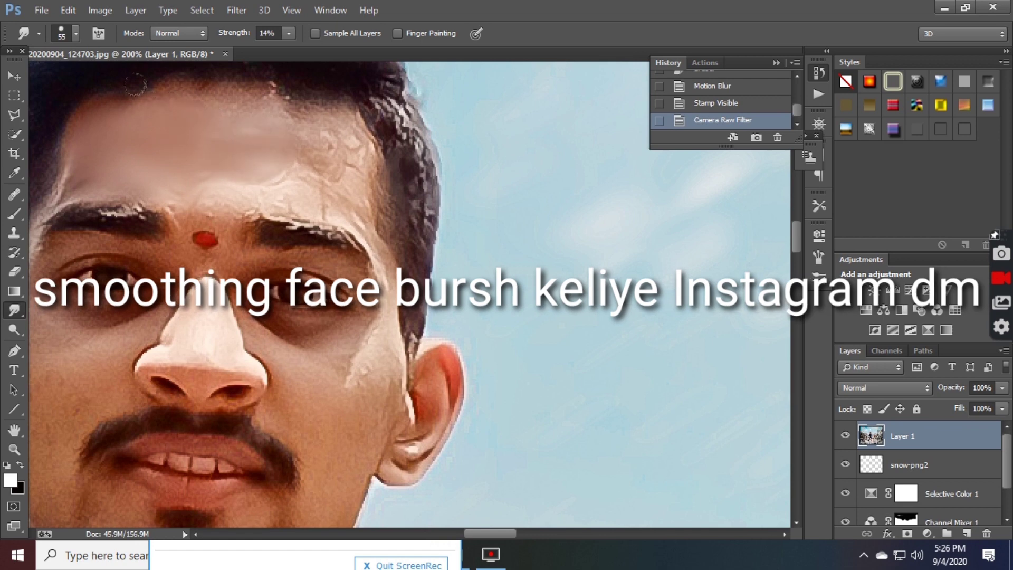
pyautogui.moveTo(216, 155); pyautogui.dragTo(193, 152)
pyautogui.rightClick(210, 170)
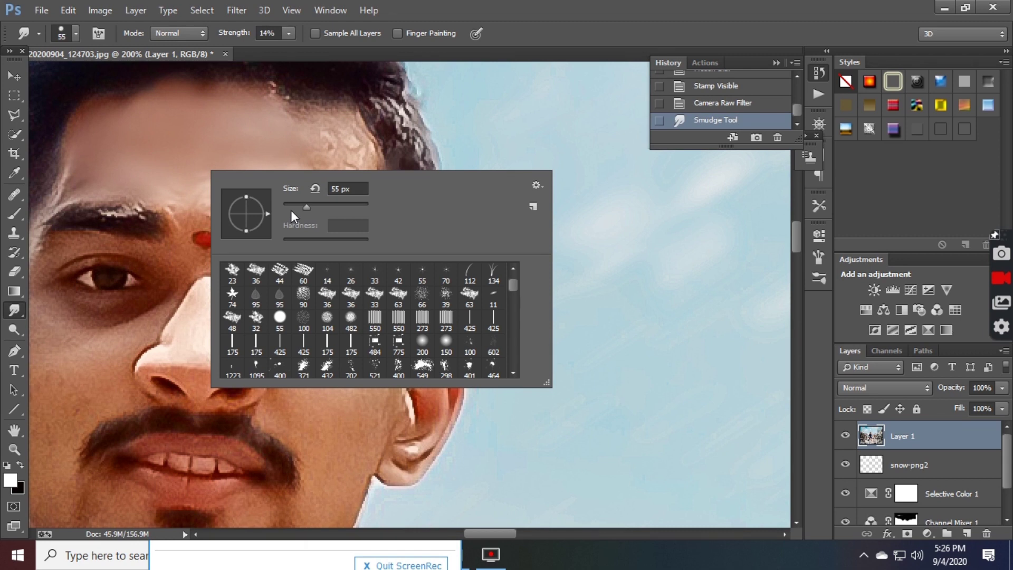
pyautogui.moveTo(307, 207); pyautogui.dragTo(299, 206)
pyautogui.click(178, 182)
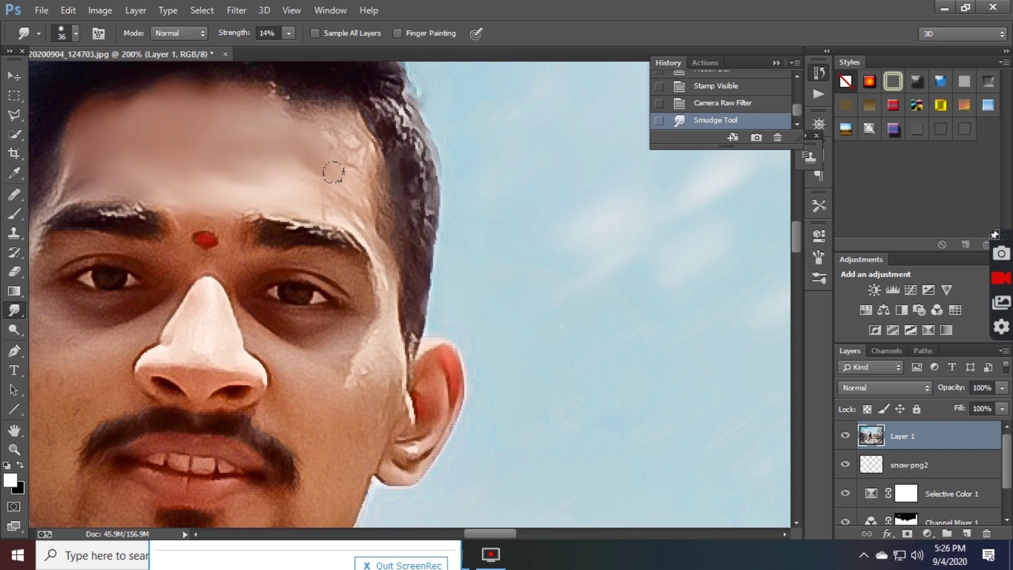
pyautogui.moveTo(334, 172)
pyautogui.mouseDown()
pyautogui.moveTo(219, 91)
pyautogui.moveTo(316, 129)
pyautogui.mouseUp()
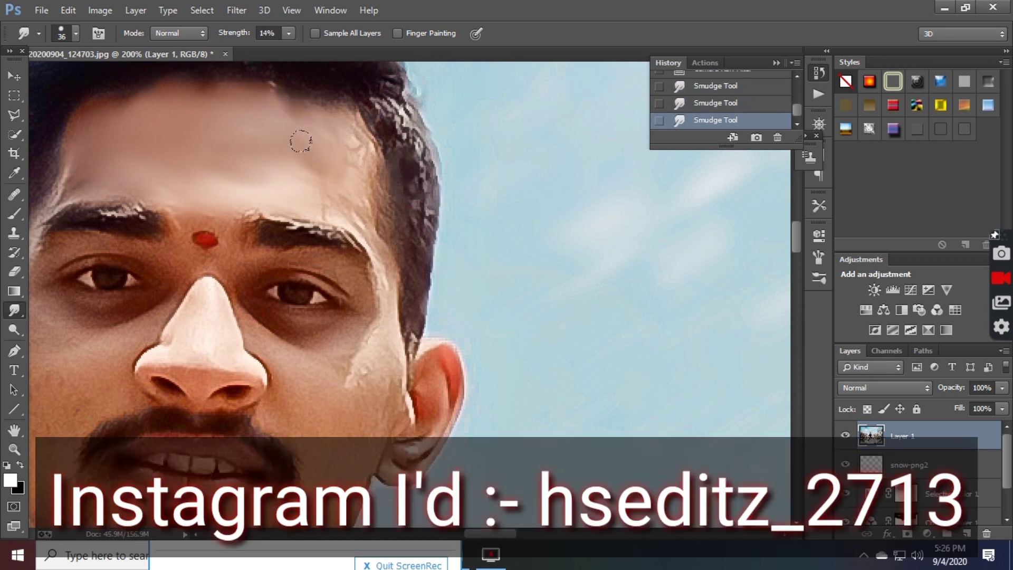
pyautogui.moveTo(351, 182)
pyautogui.mouseDown()
pyautogui.moveTo(342, 127)
pyautogui.moveTo(353, 184)
pyautogui.moveTo(325, 181)
pyautogui.mouseUp()
pyautogui.moveTo(372, 359)
pyautogui.mouseDown()
pyautogui.moveTo(351, 369)
pyautogui.moveTo(296, 355)
pyautogui.moveTo(291, 338)
pyautogui.moveTo(354, 343)
pyautogui.moveTo(366, 393)
pyautogui.moveTo(323, 414)
pyautogui.mouseUp()
pyautogui.moveTo(308, 377)
pyautogui.mouseDown()
pyautogui.moveTo(326, 386)
pyautogui.moveTo(276, 399)
pyautogui.moveTo(316, 391)
pyautogui.mouseUp()
# Step: Smudge the edge of the red bindi and the skin under the right eye
pyautogui.scroll(-3, 301, 328)
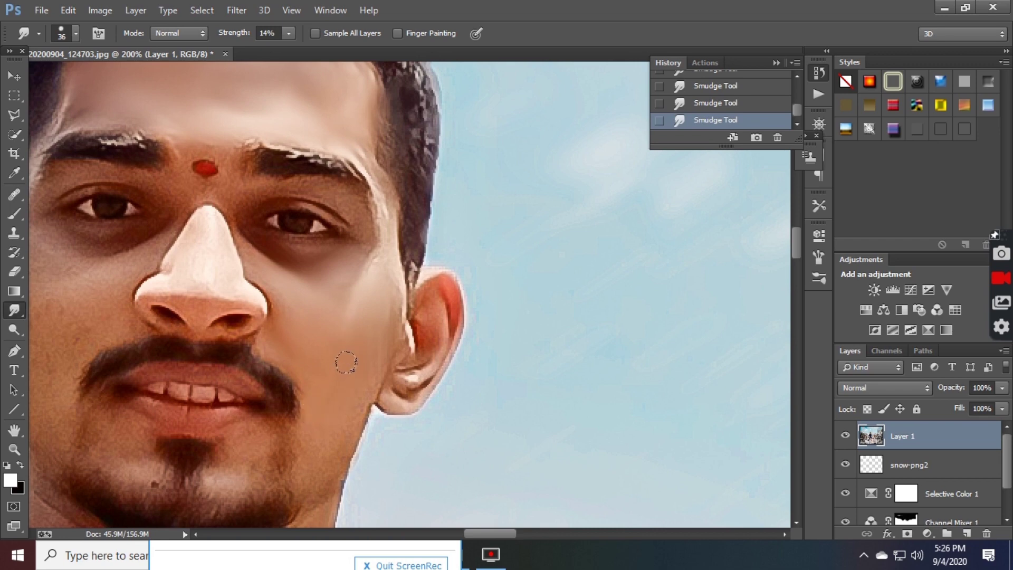
pyautogui.scroll(-2, 314, 453)
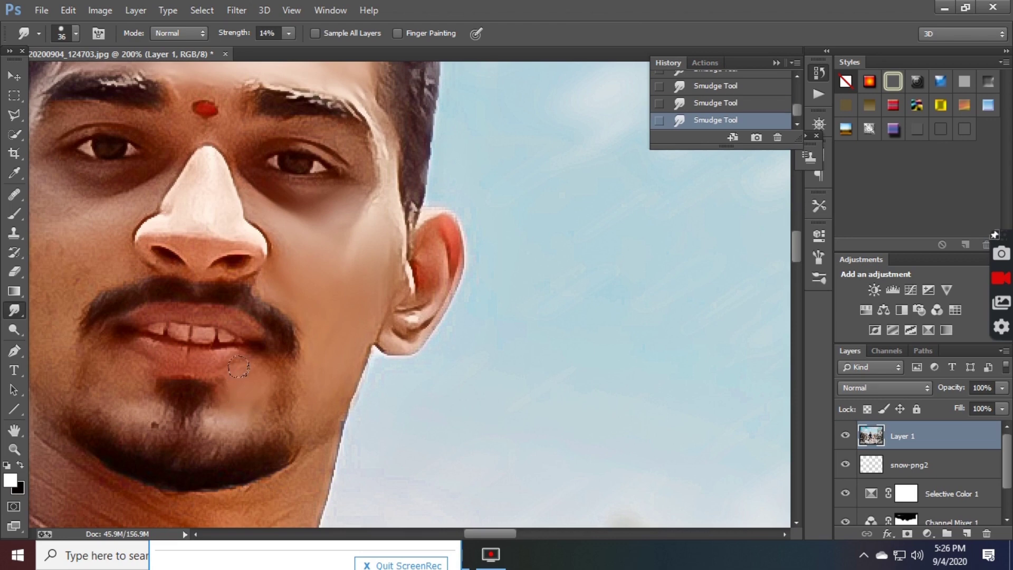
pyautogui.hotkey('ctrl', '-')
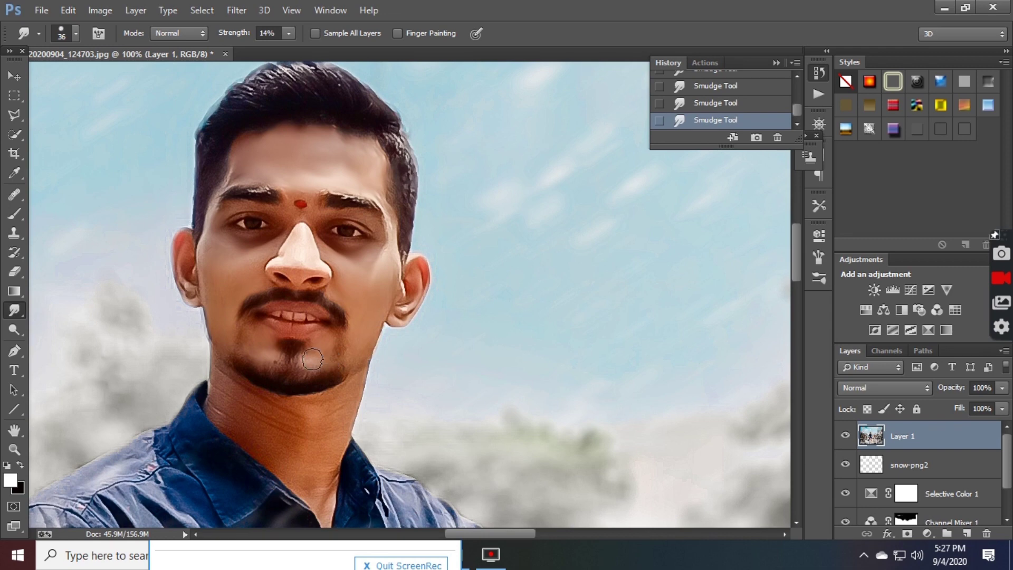
pyautogui.scroll(2, 340, 333)
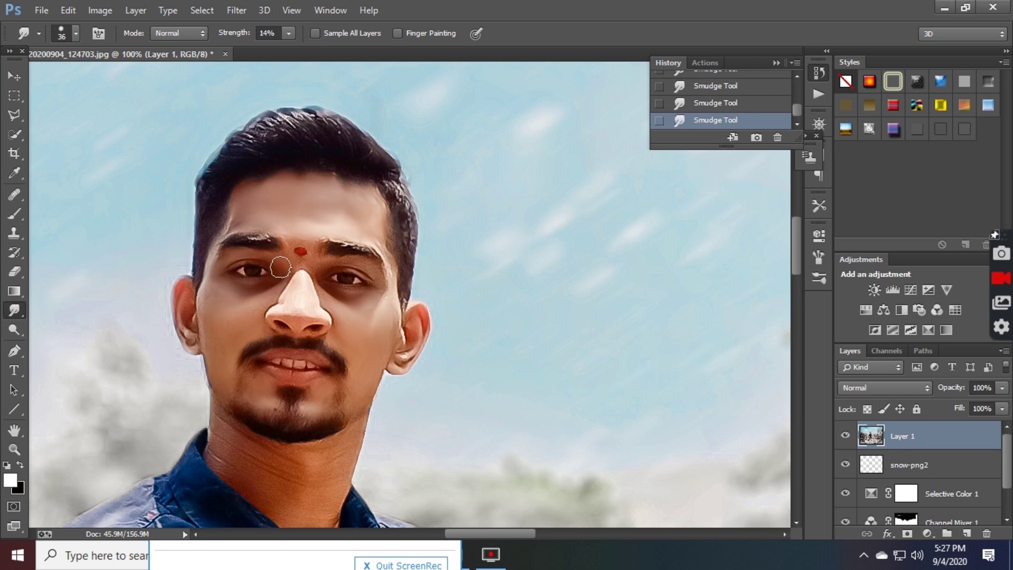
pyautogui.moveTo(287, 234); pyautogui.dragTo(307, 241)
pyautogui.moveTo(363, 279); pyautogui.dragTo(409, 333)
# Step: Enlarge the Smudge brush to 66 px
pyautogui.scroll(-1, 369, 364)
pyautogui.scroll(-2, 358, 357)
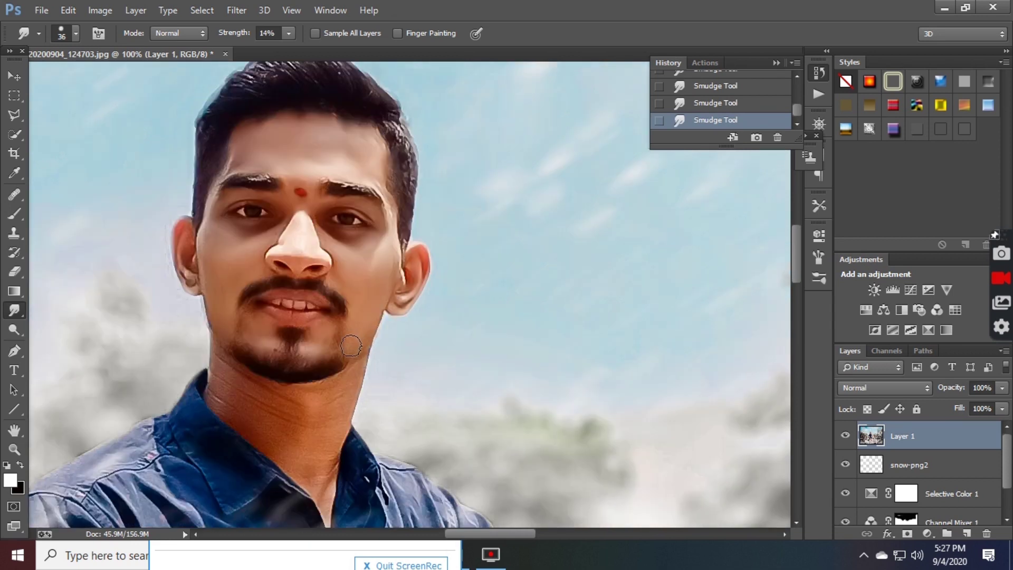
pyautogui.scroll(-2, 340, 346)
pyautogui.rightClick(319, 324)
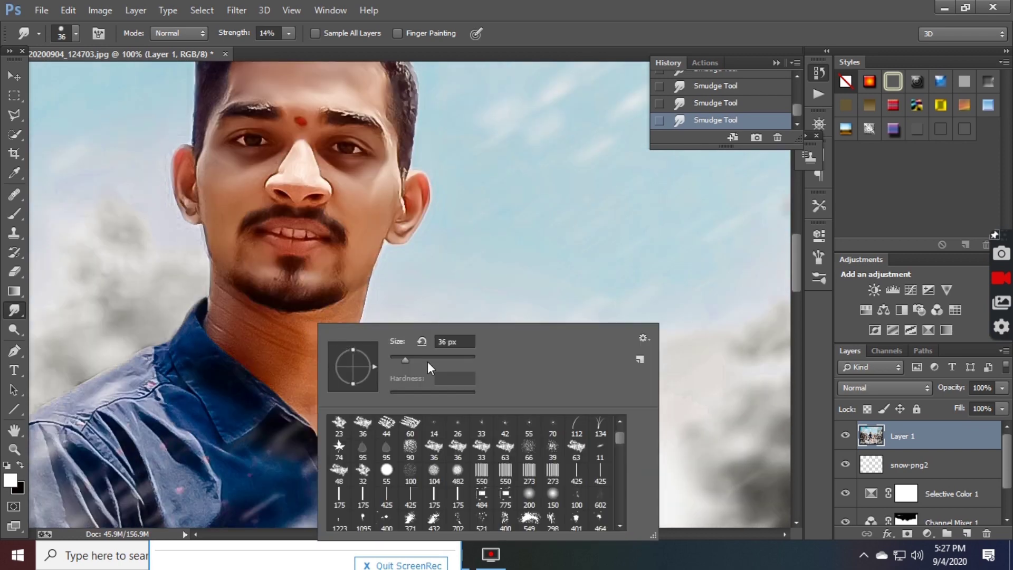
pyautogui.click(221, 312)
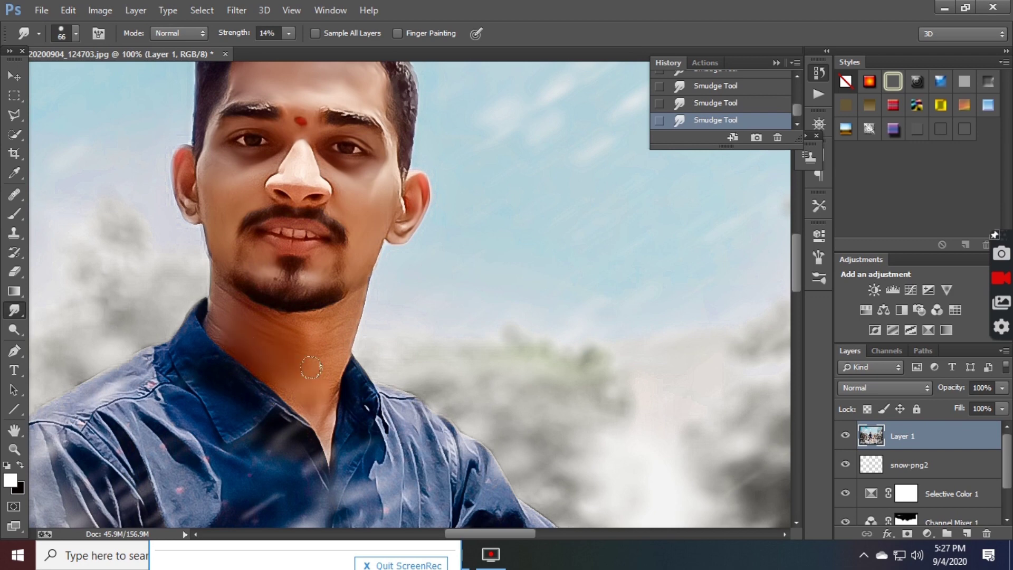
pyautogui.scroll(2, 364, 330)
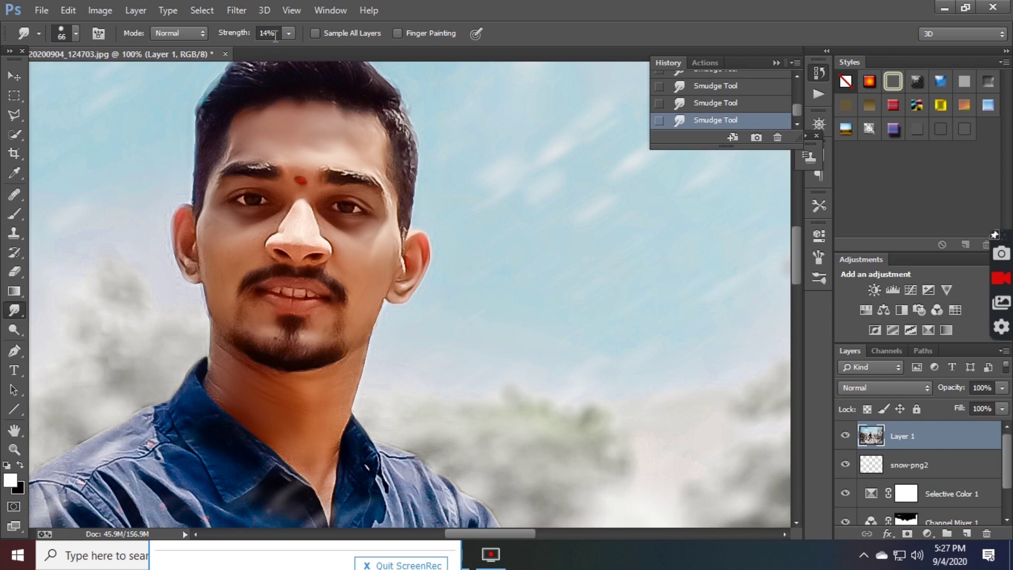
pyautogui.scroll(-1, 327, 184)
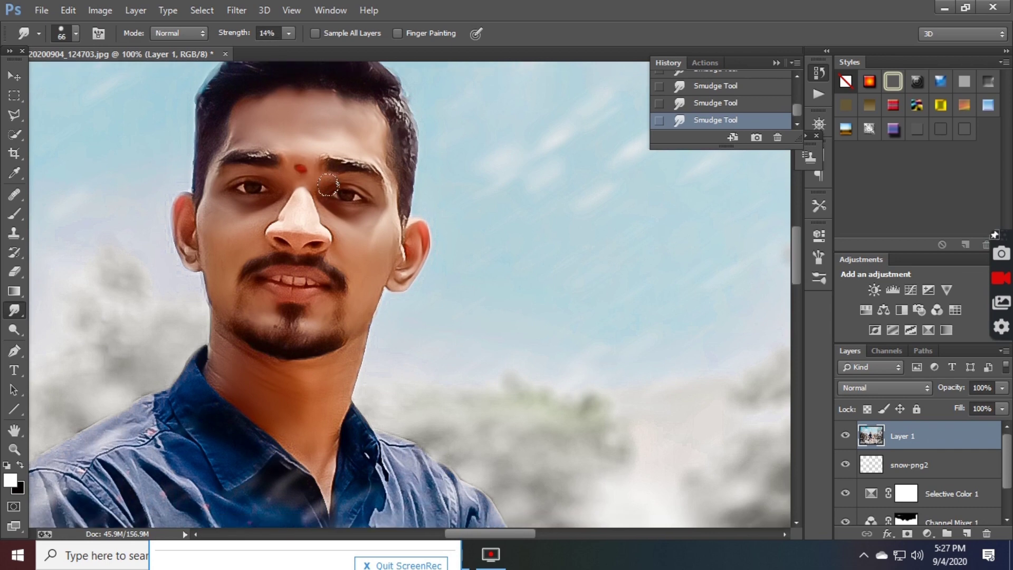
pyautogui.scroll(-1, 322, 158)
# Step: Smooth the highlight along the nose with a 26 px Smudge brush
pyautogui.hotkey('ctrl', '+')
pyautogui.rightClick(324, 141)
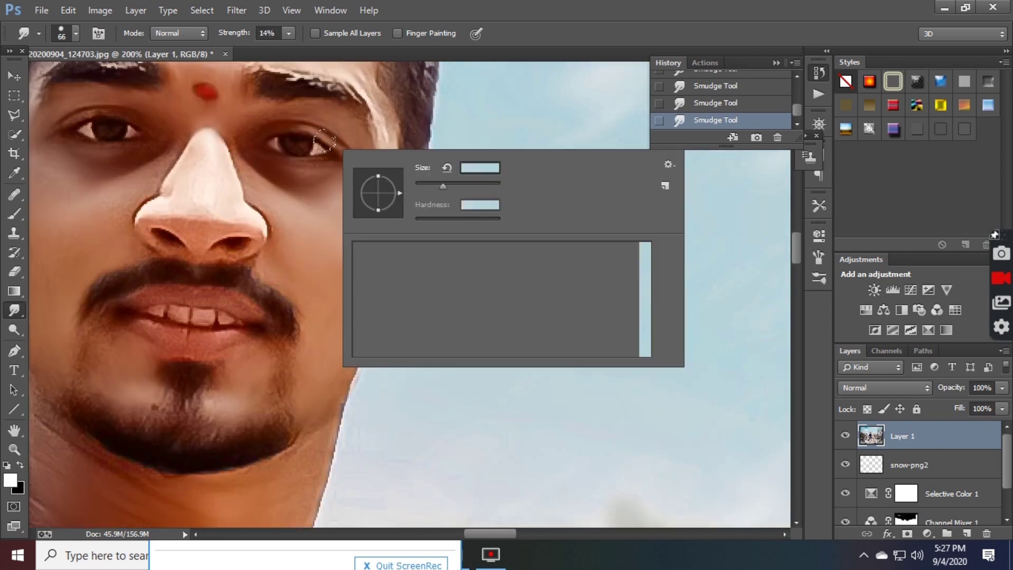
pyautogui.click(433, 188)
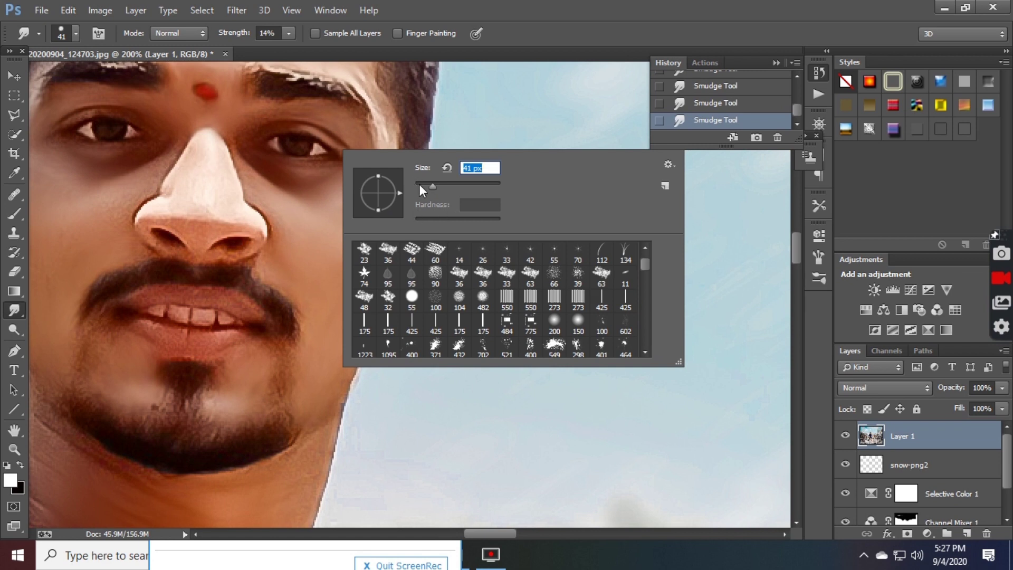
pyautogui.press('Return')
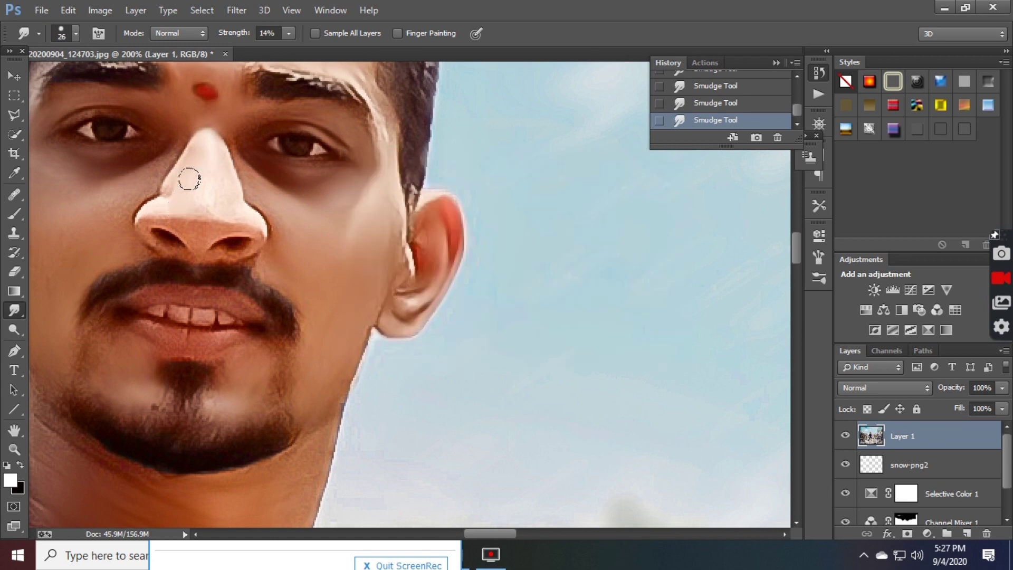
pyautogui.moveTo(204, 218); pyautogui.dragTo(208, 150)
pyautogui.hotkey('ctrl', '-')
pyautogui.hotkey('ctrl', '-')
pyautogui.hotkey('ctrl', '-')
pyautogui.hotkey('ctrl', '-')
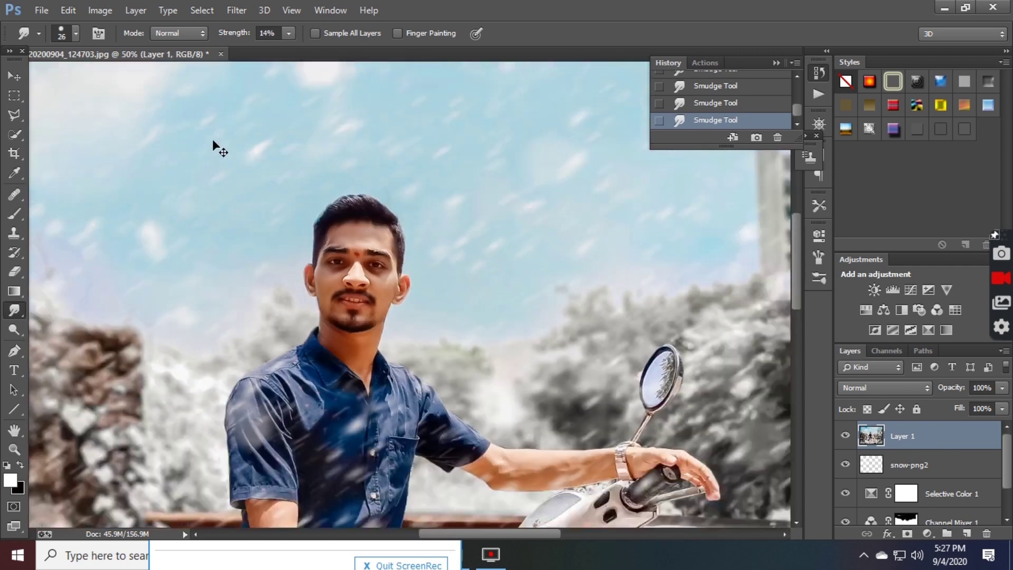
pyautogui.hotkey('ctrl', '-')
pyautogui.hotkey('ctrl', '-')
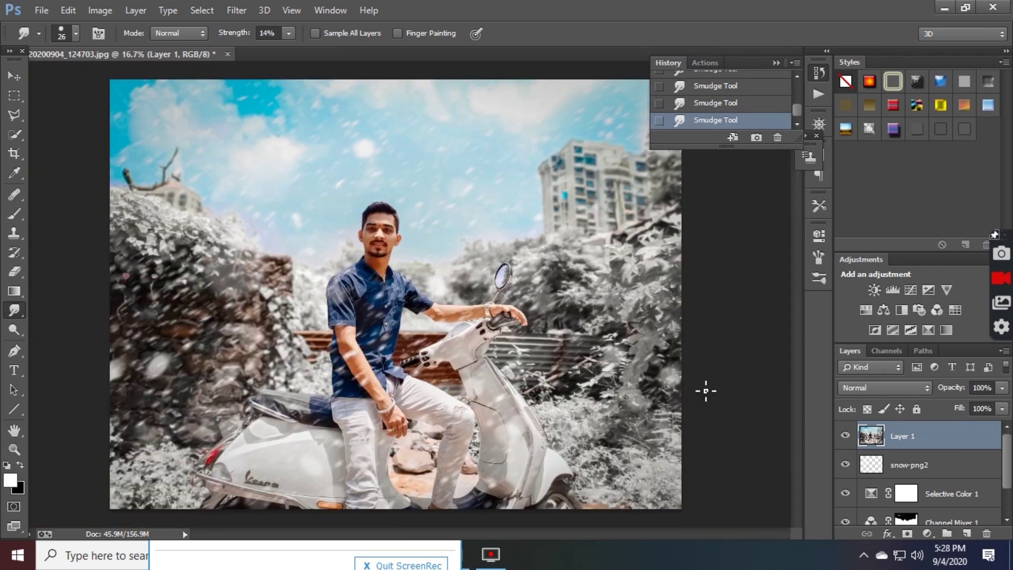
# Step: Create Layer 2 and fill it with a gradient that darkens the photo's bottom
pyautogui.click(961, 533)
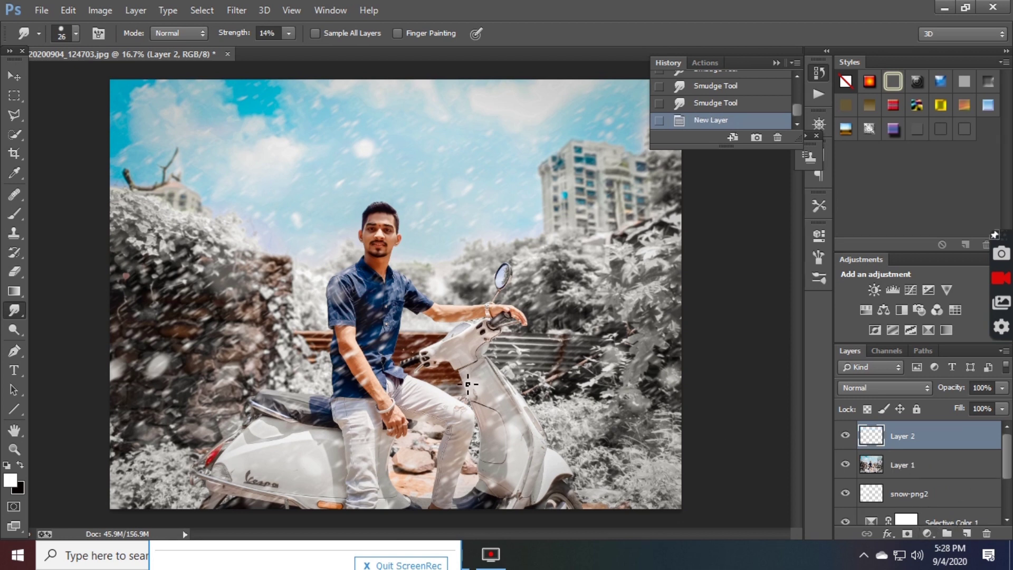
pyautogui.click(16, 293)
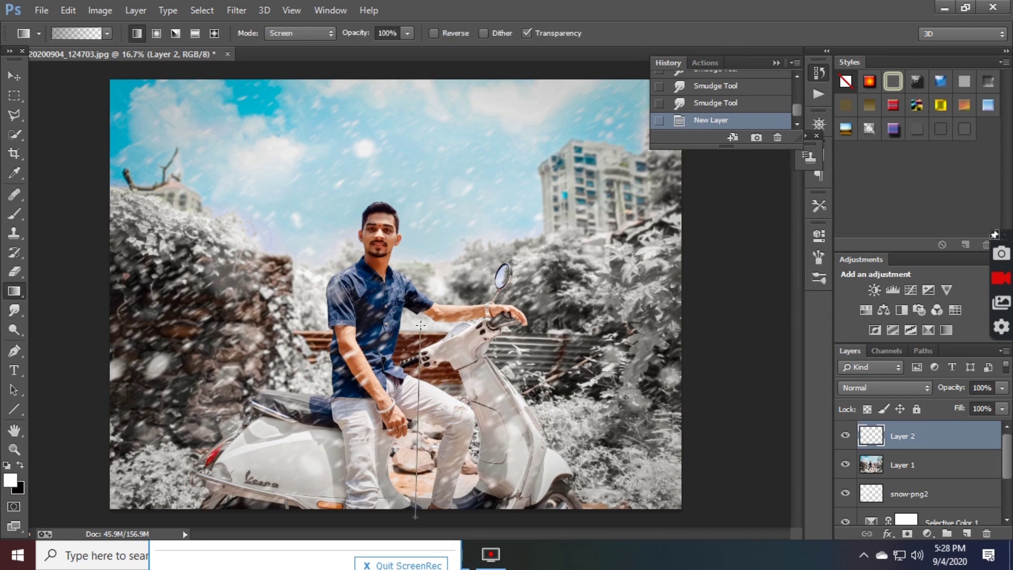
pyautogui.moveTo(421, 325); pyautogui.dragTo(419, 324)
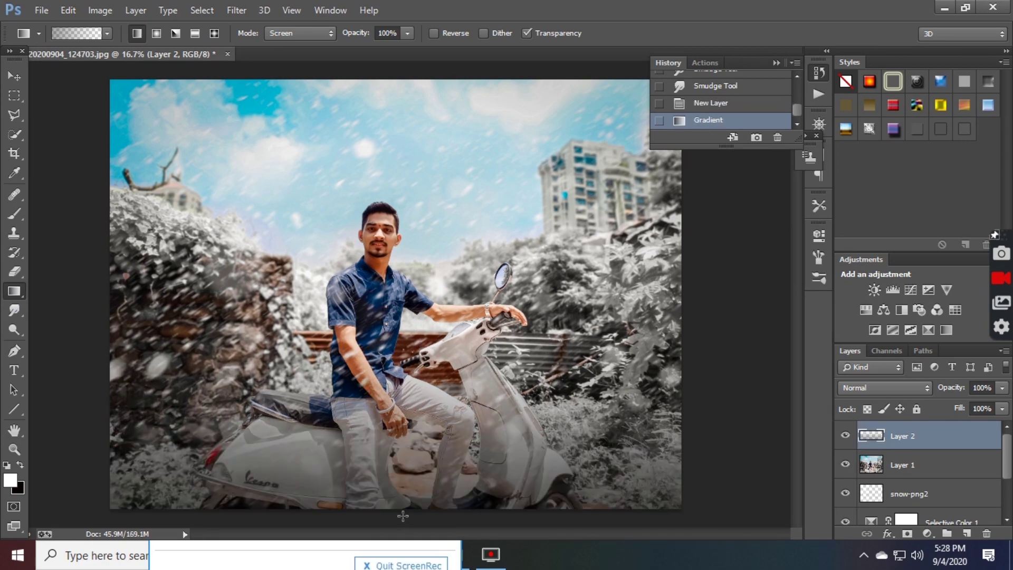
pyautogui.moveTo(402, 516); pyautogui.dragTo(406, 518)
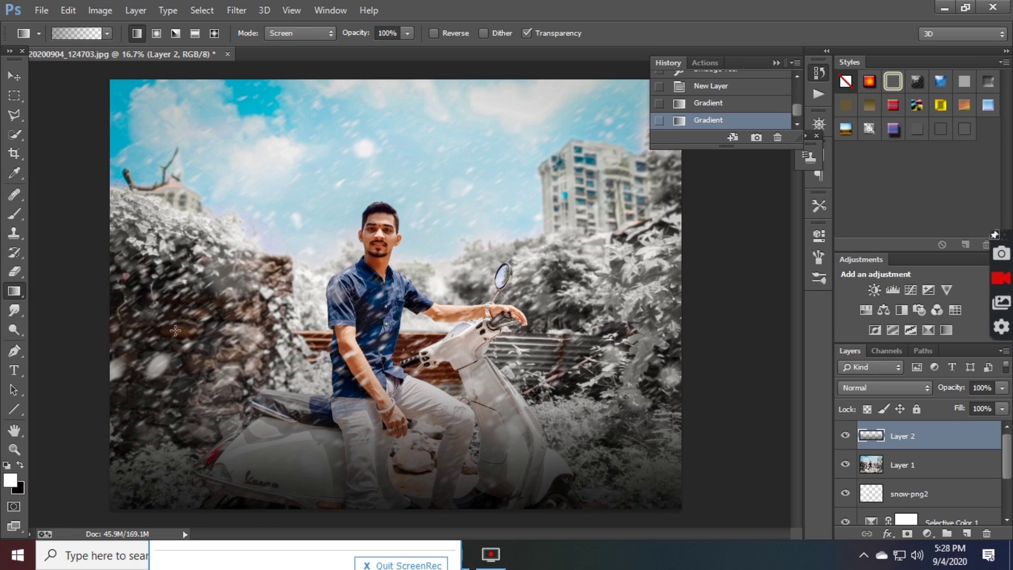
# Step: Place Untitled-1 from the saardenra folder as an embedded watermark near the bottom centre
pyautogui.click(37, 11)
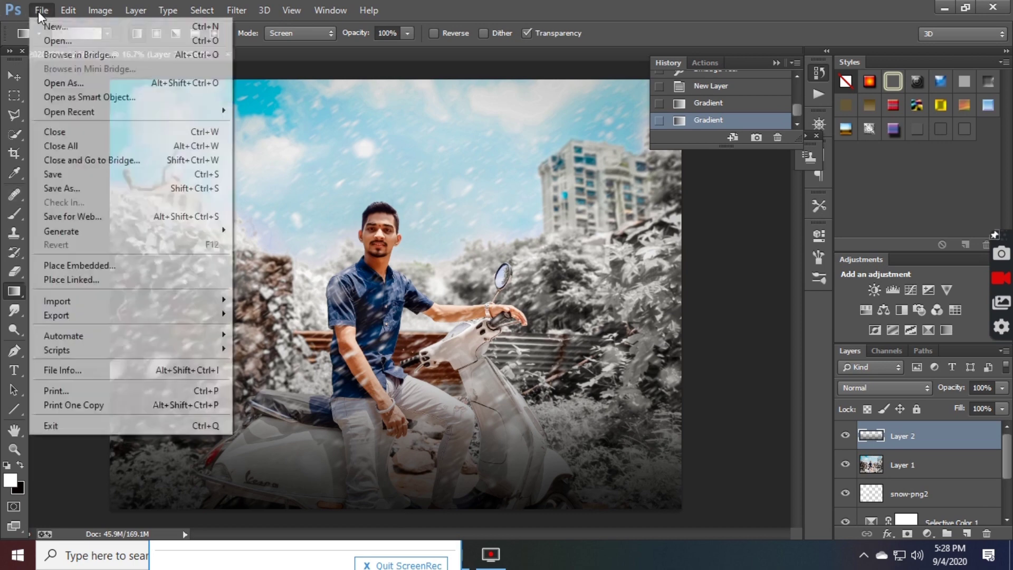
pyautogui.click(116, 267)
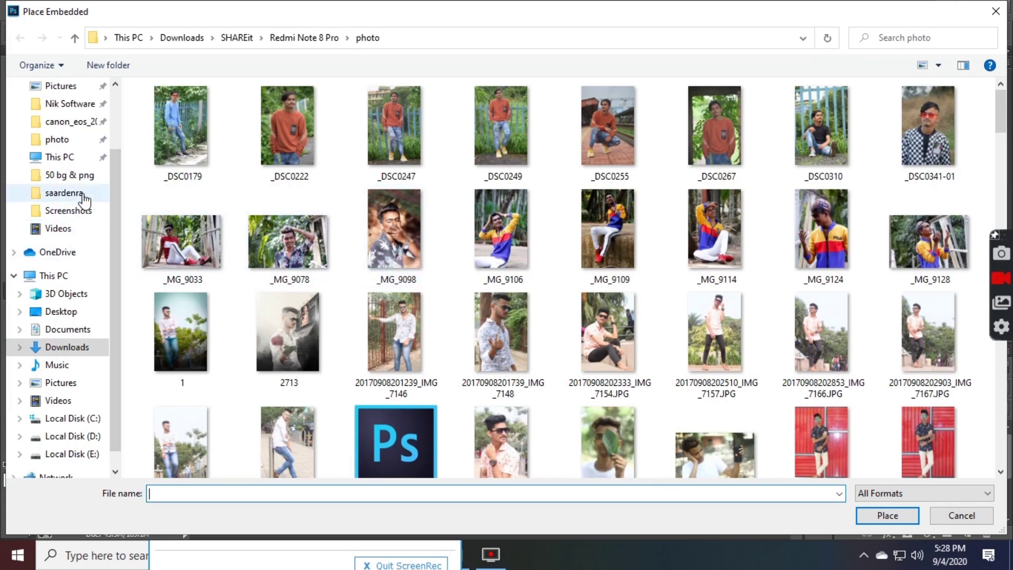
pyautogui.click(82, 192)
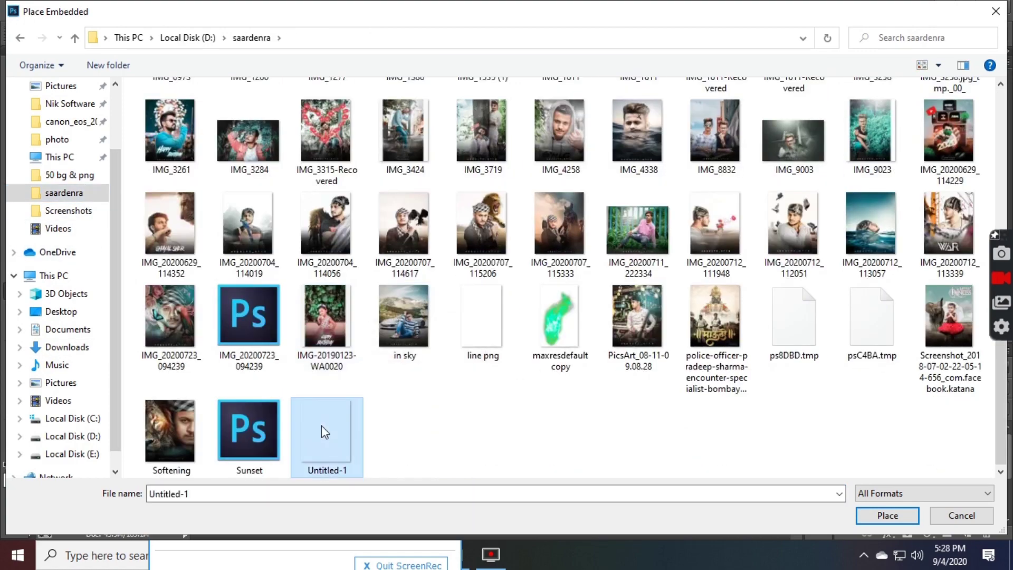
pyautogui.doubleClick(321, 425)
pyautogui.moveTo(461, 302); pyautogui.dragTo(485, 427)
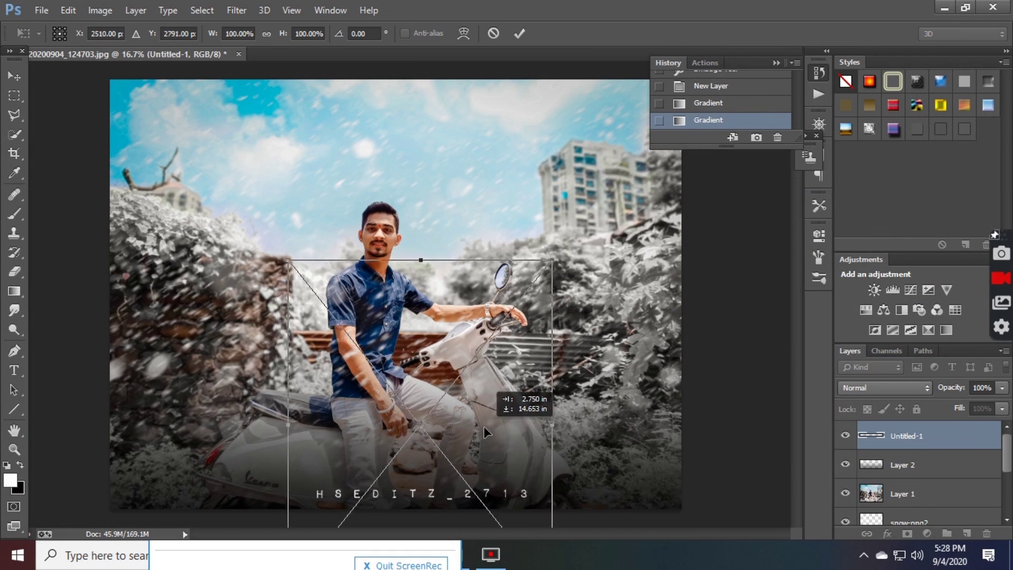
pyautogui.hotkey('shift', 'Left')
pyautogui.press('Left')
pyautogui.press('Left')
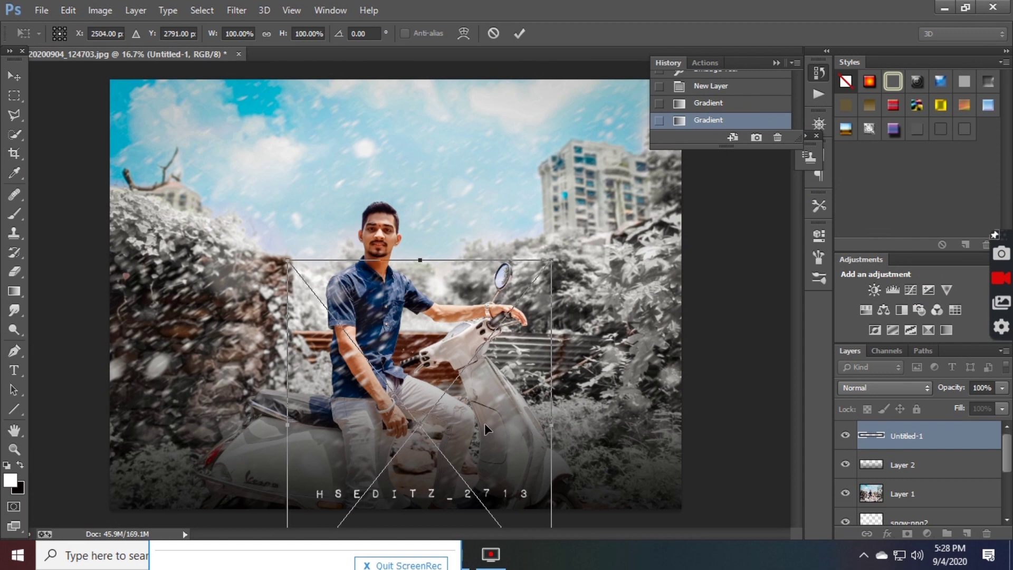
pyautogui.click(519, 33)
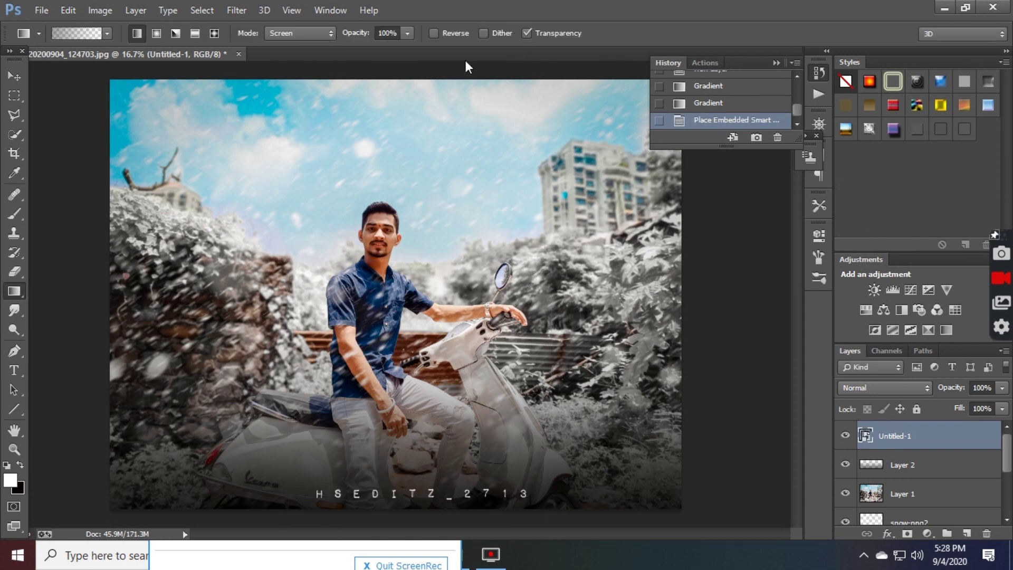
# Step: Nudge the watermark left with the Move tool and reselect Layer 2
pyautogui.click(15, 78)
pyautogui.press('Left')
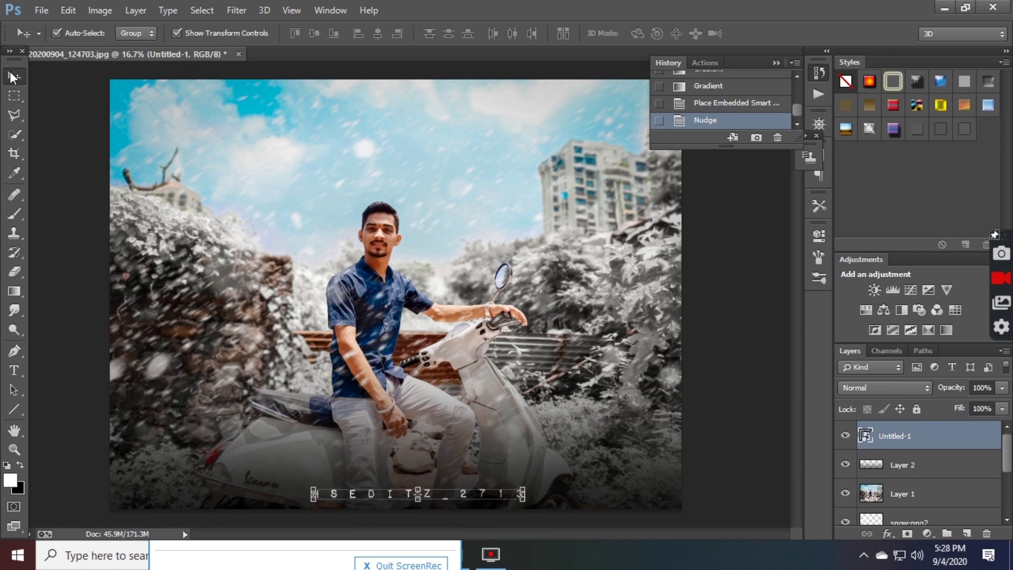
pyautogui.click(978, 469)
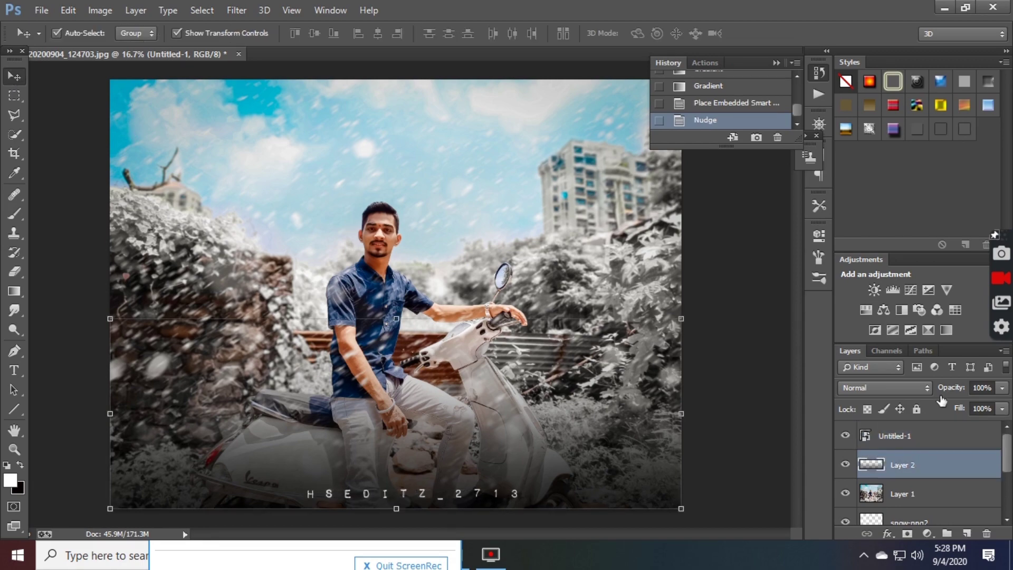